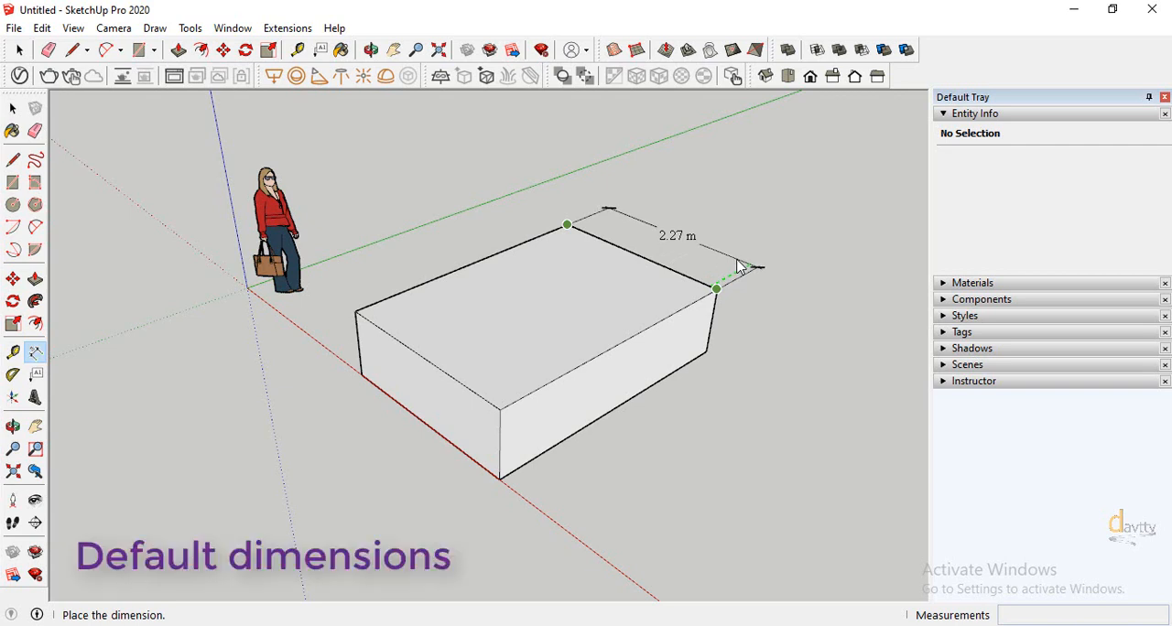
Dimension the box's lower long edge on the front right side and the height of its nearest vertical corner
{"action": "left_click", "coordinate": [706, 352]}
{"action": "left_click", "coordinate": [500, 479]}
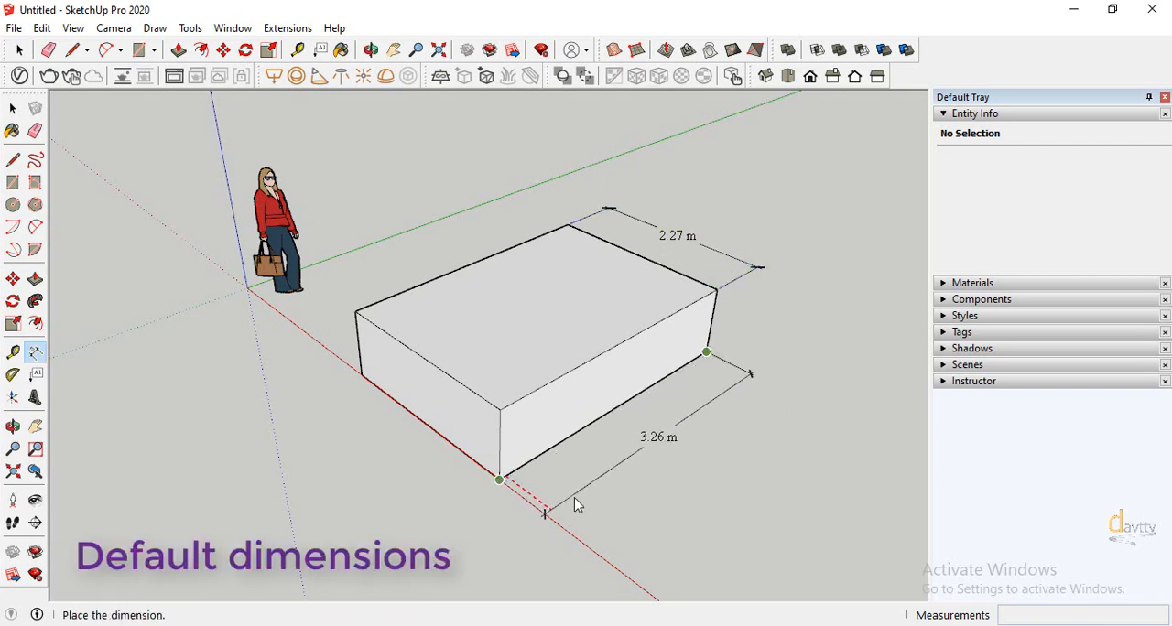
{"action": "left_click", "coordinate": [591, 513]}
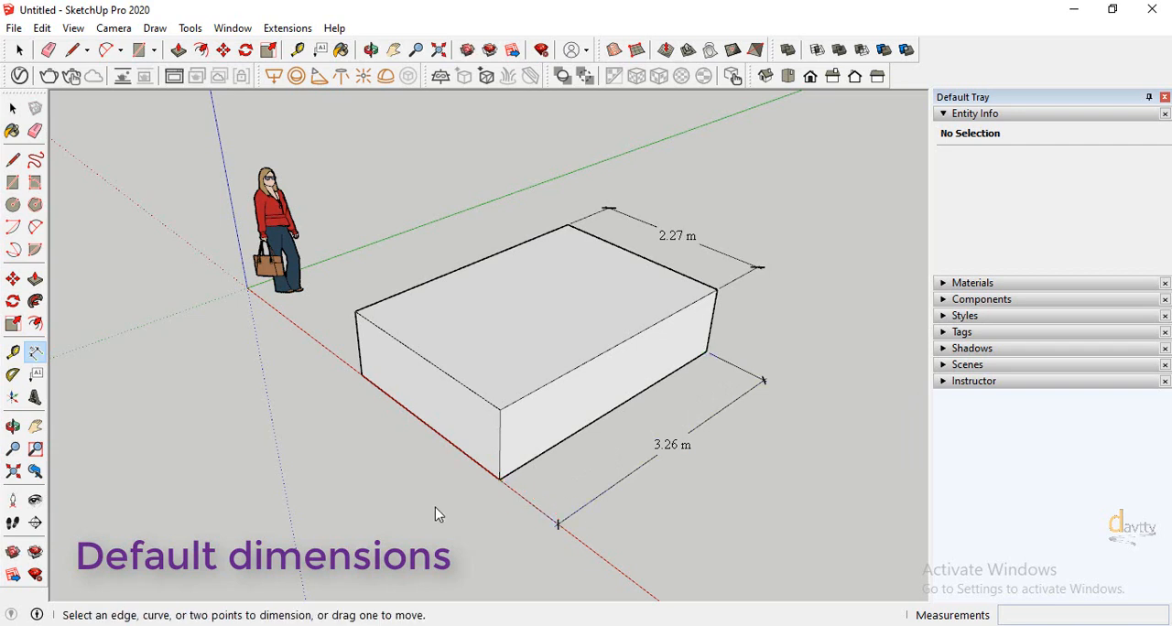
{"action": "left_click", "coordinate": [500, 409]}
{"action": "left_click", "coordinate": [500, 480]}
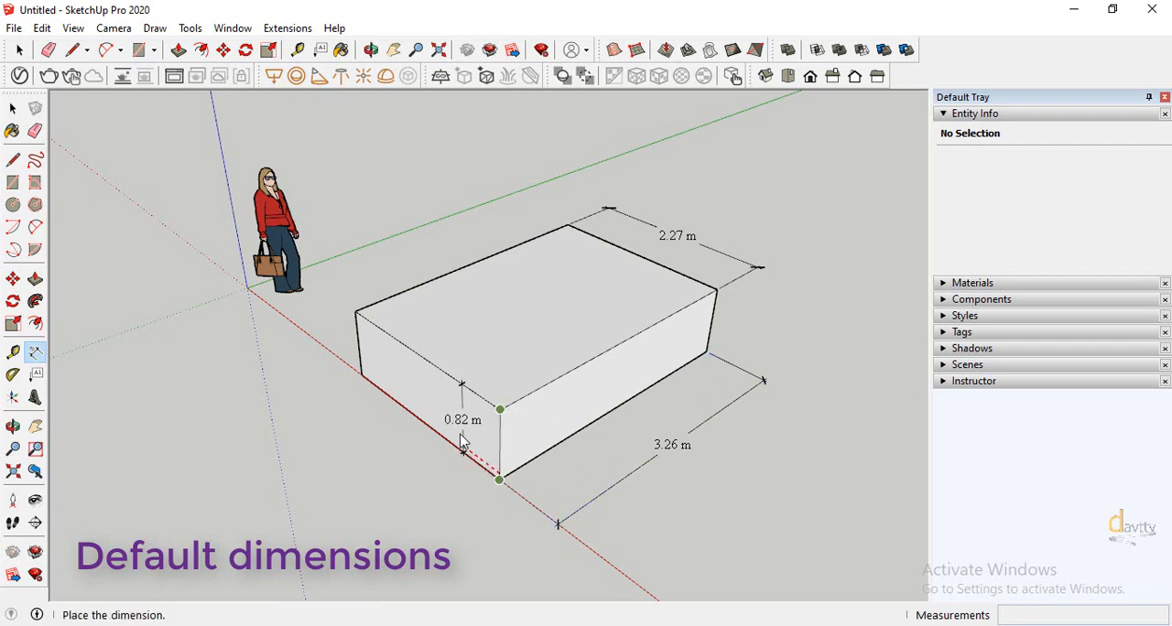
{"action": "left_click", "coordinate": [429, 366]}
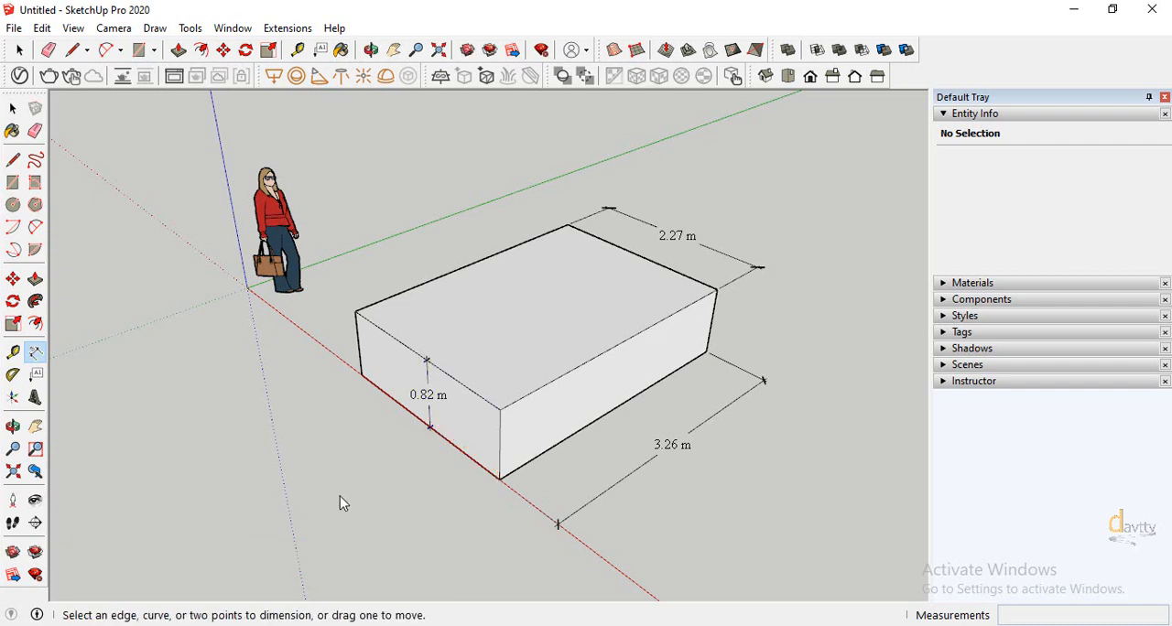
Dimension the top face's rear long edge, placing the dimension line above the box
{"action": "left_click", "coordinate": [356, 312]}
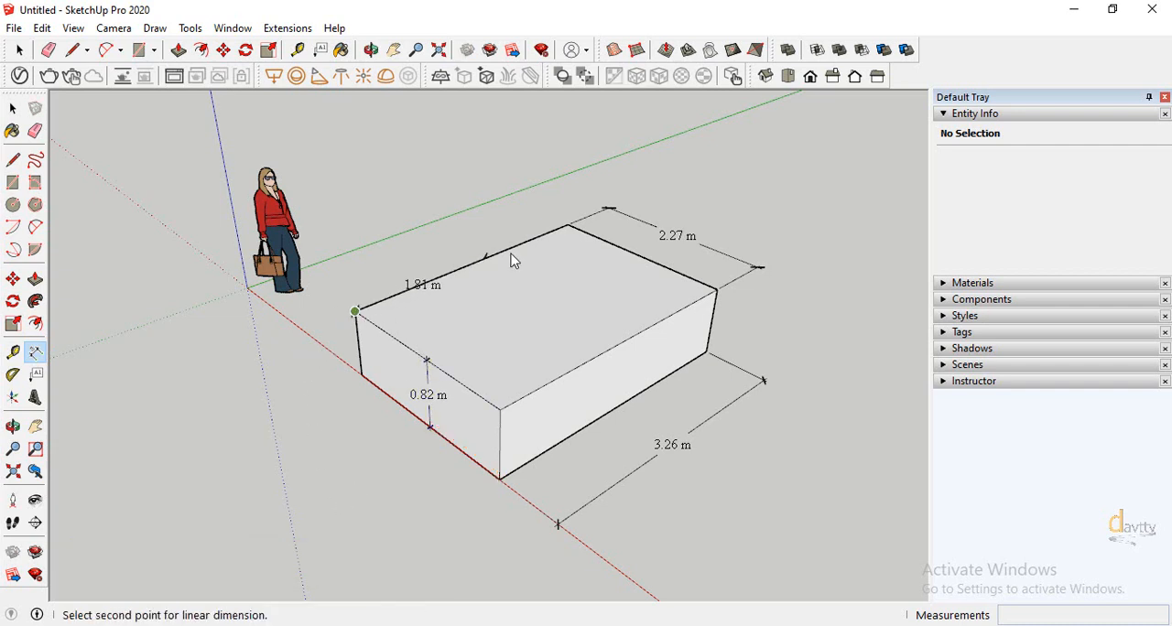
{"action": "left_click", "coordinate": [568, 224]}
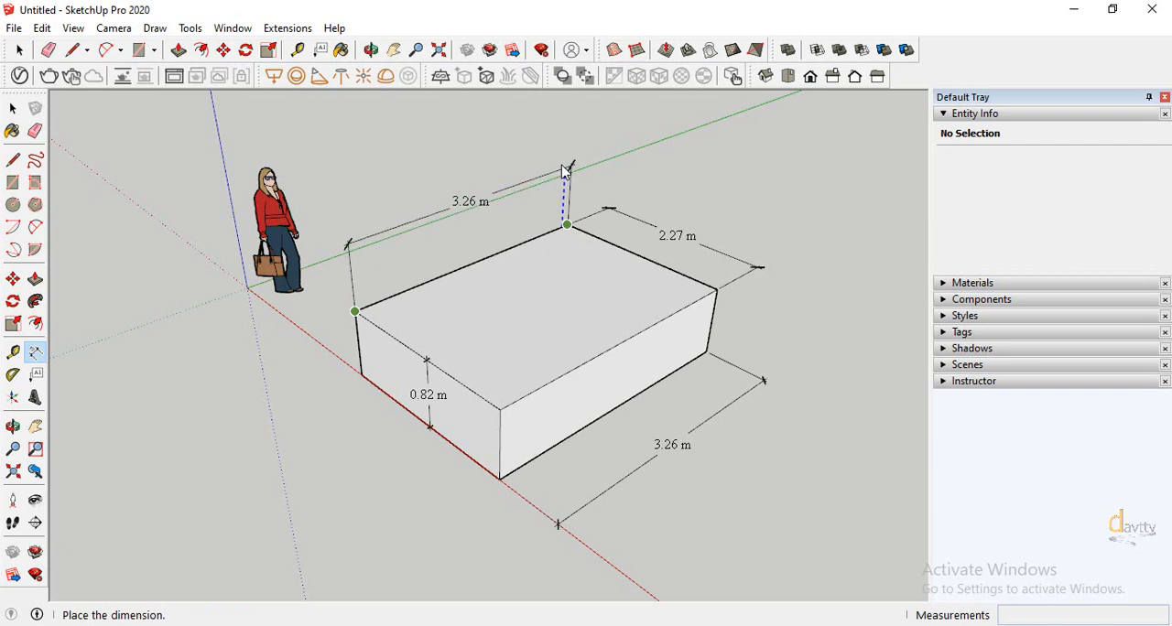
{"action": "left_click", "coordinate": [565, 157]}
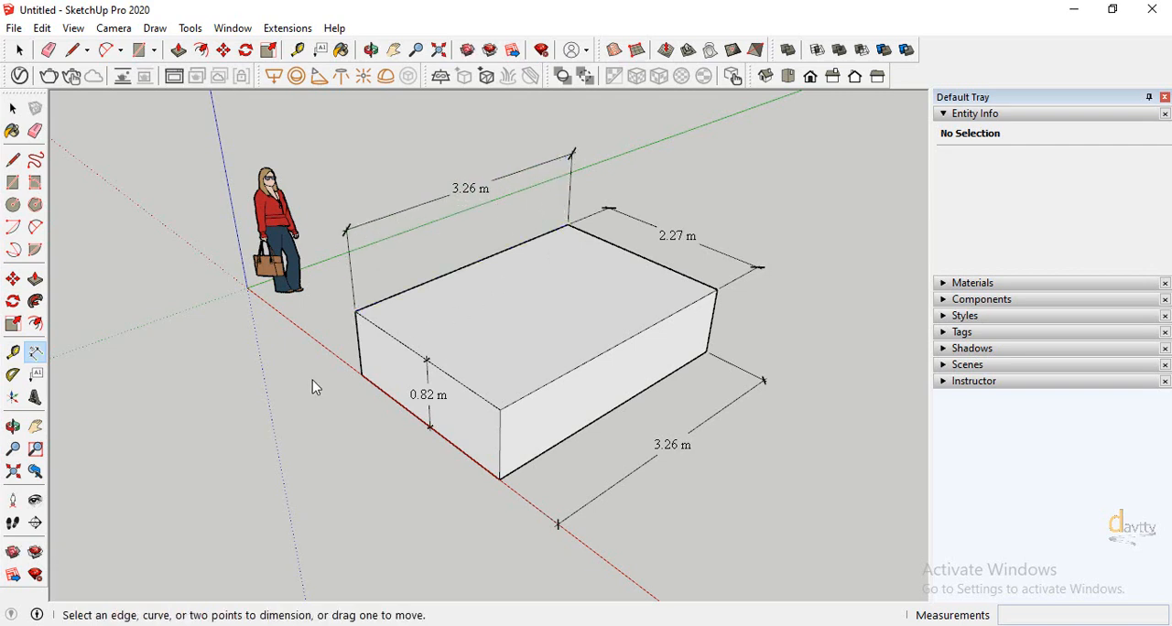
Inspect the length of the top face's front long edge in its entity information
{"action": "left_click", "coordinate": [13, 109]}
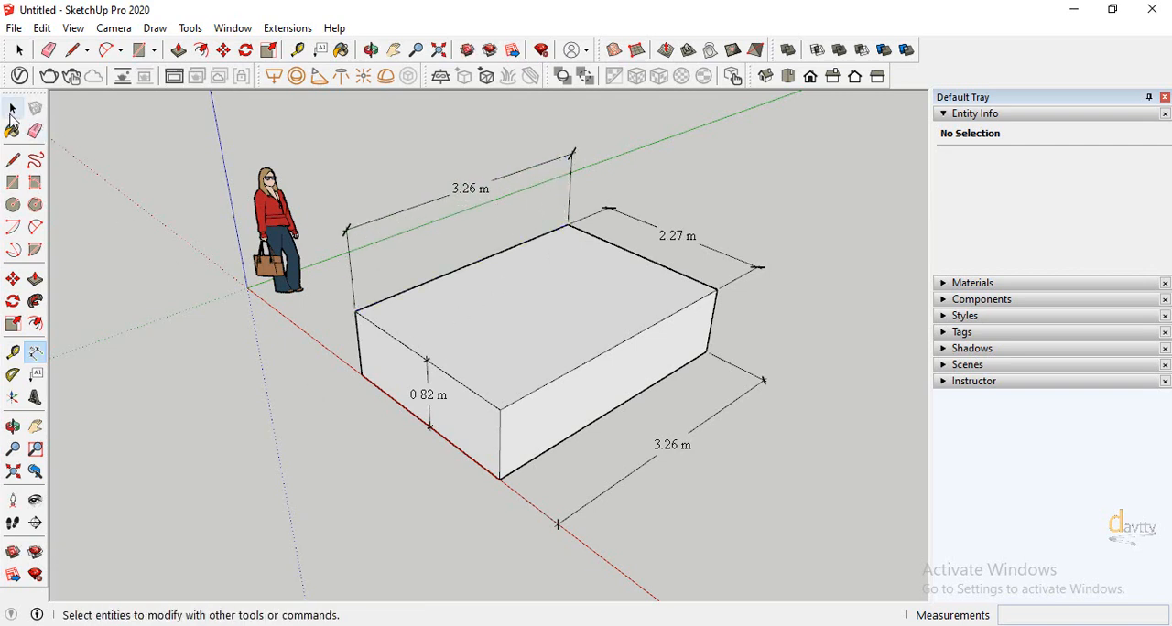
{"action": "left_click", "coordinate": [543, 388]}
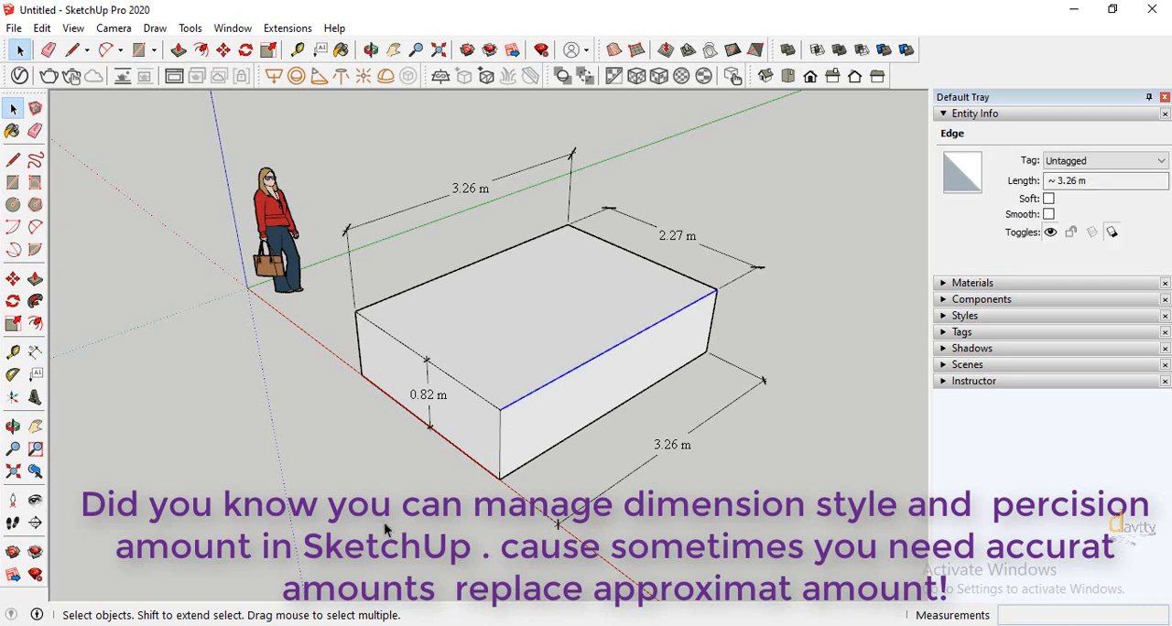
{"action": "left_click_drag", "start_coordinate": [1082, 183], "coordinate": [1051, 182]}
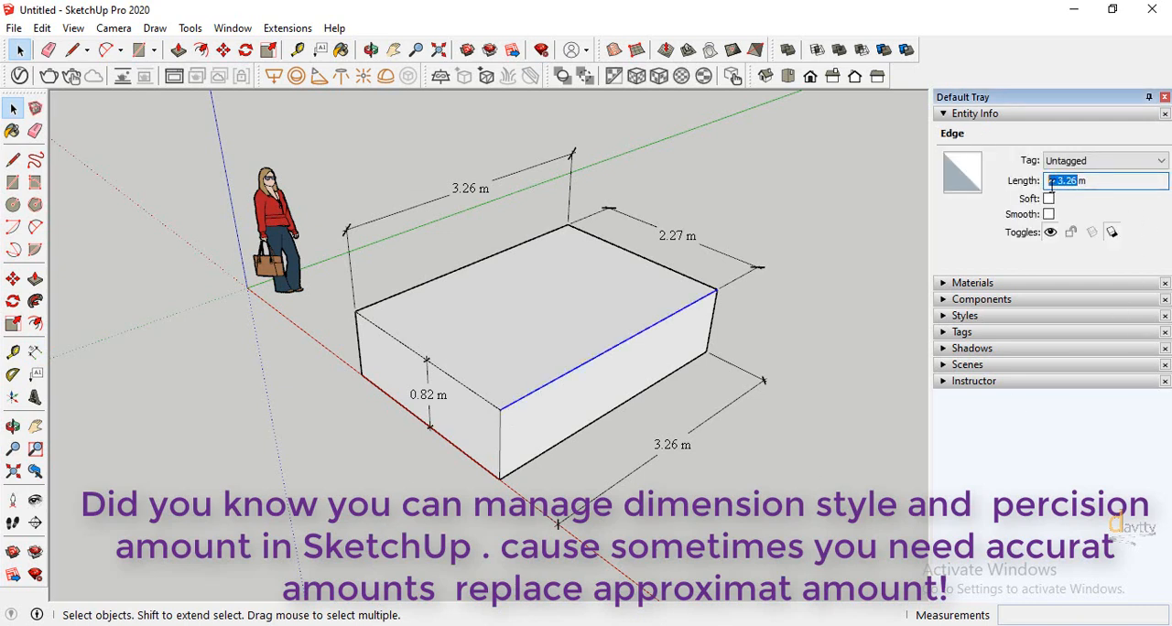
{"action": "left_click", "coordinate": [860, 266]}
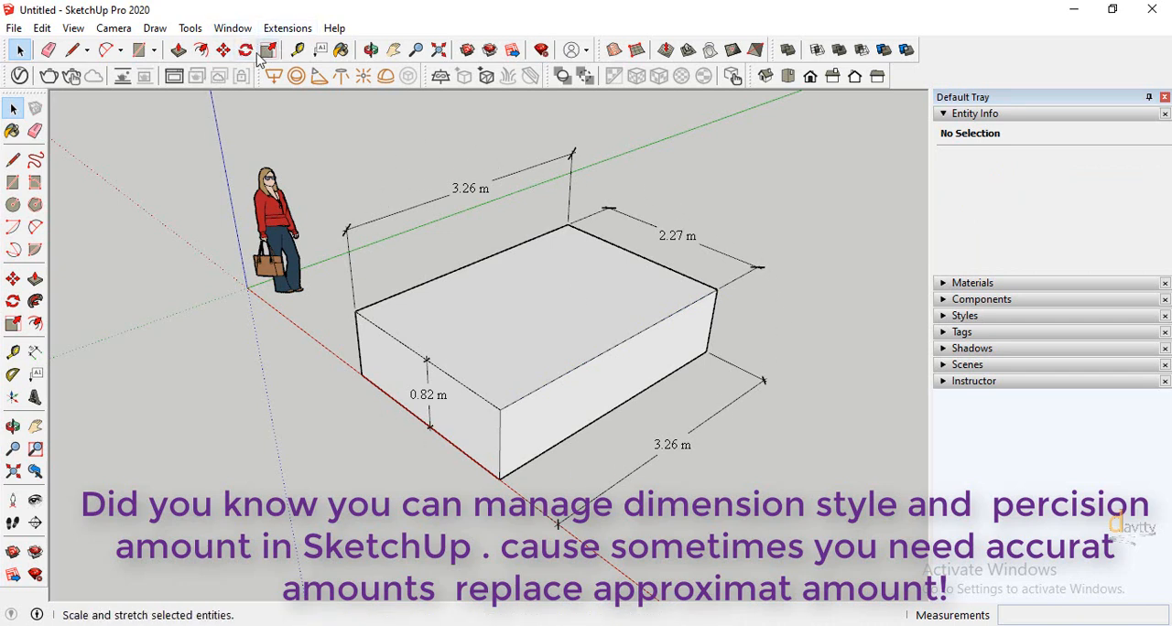
Choose the Andalus font for dimension text in the model's dimension settings
{"action": "left_click", "coordinate": [233, 27]}
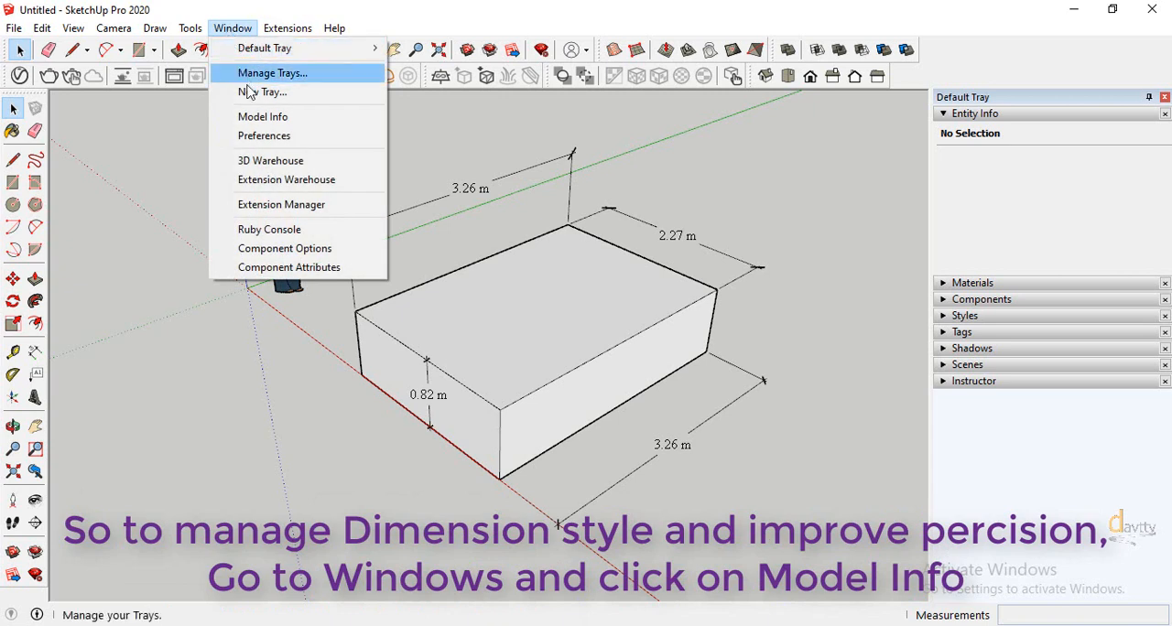
{"action": "left_click", "coordinate": [260, 117]}
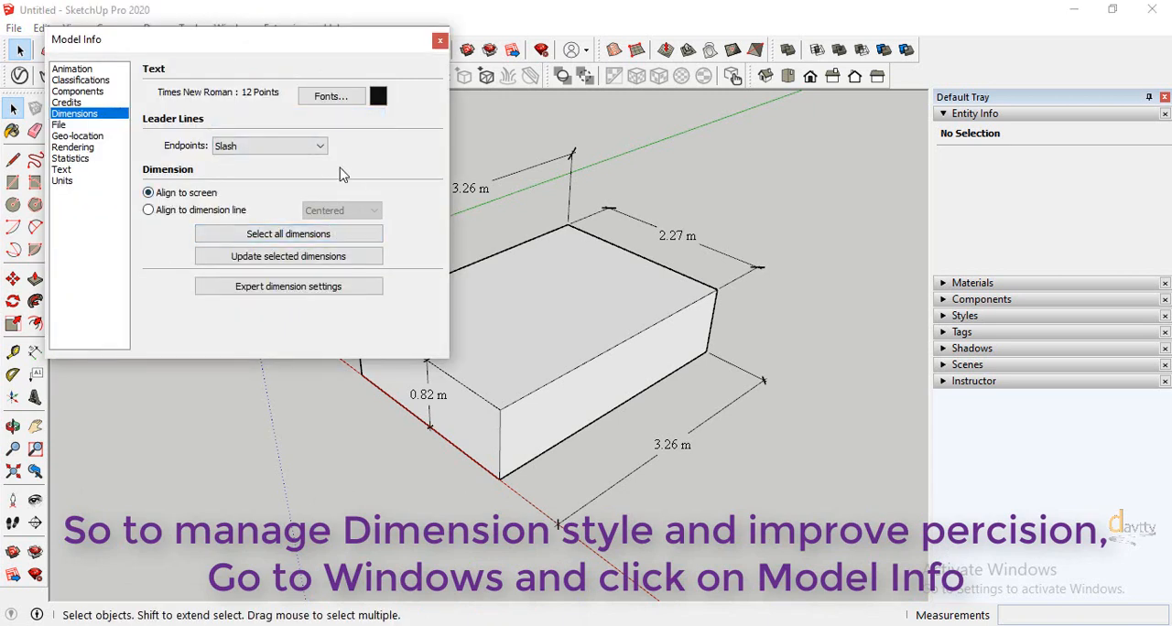
{"action": "left_click", "coordinate": [320, 100]}
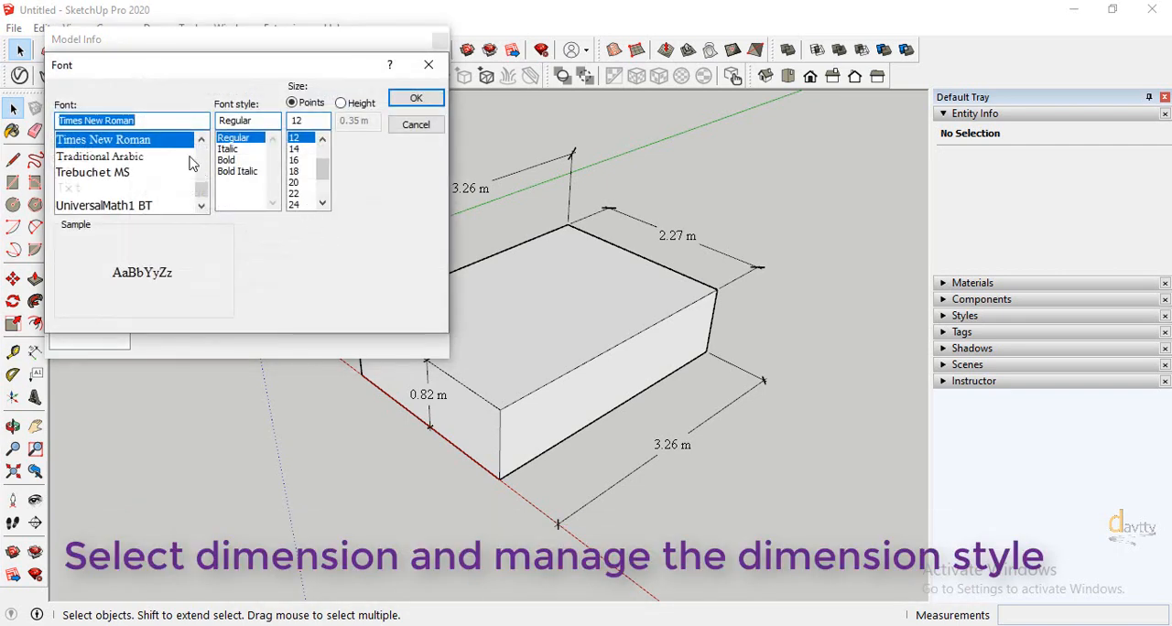
{"action": "left_click_drag", "start_coordinate": [200, 189], "coordinate": [205, 149]}
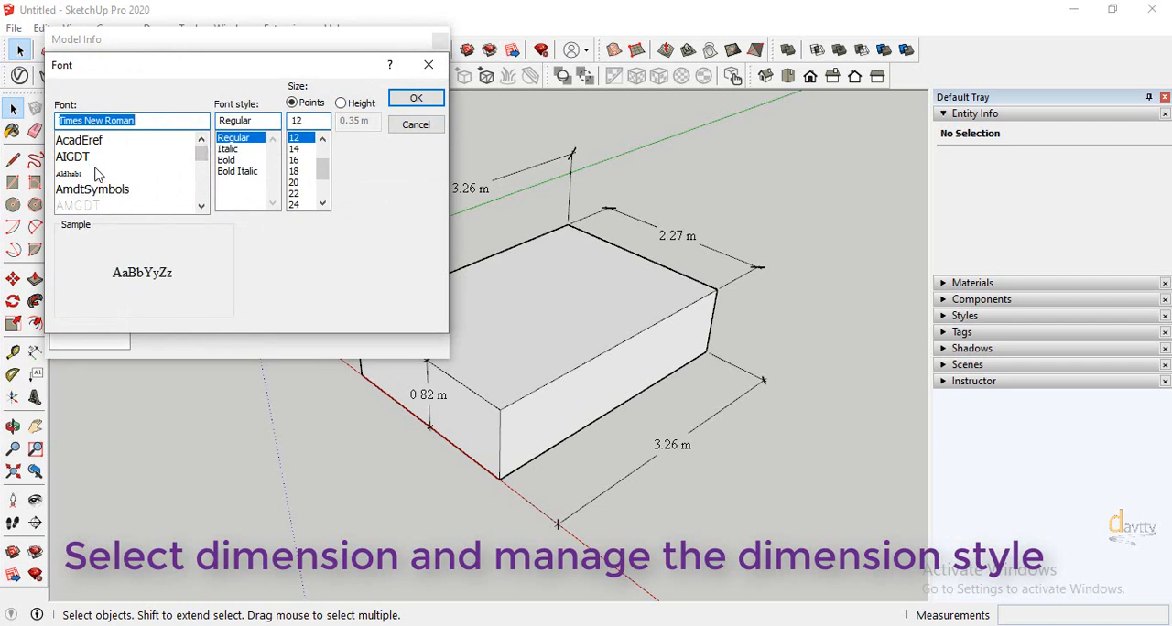
{"action": "mouse_move", "coordinate": [205, 152]}
{"action": "left_mouse_down"}
{"action": "mouse_move", "coordinate": [205, 203]}
{"action": "mouse_move", "coordinate": [206, 145]}
{"action": "left_mouse_up"}
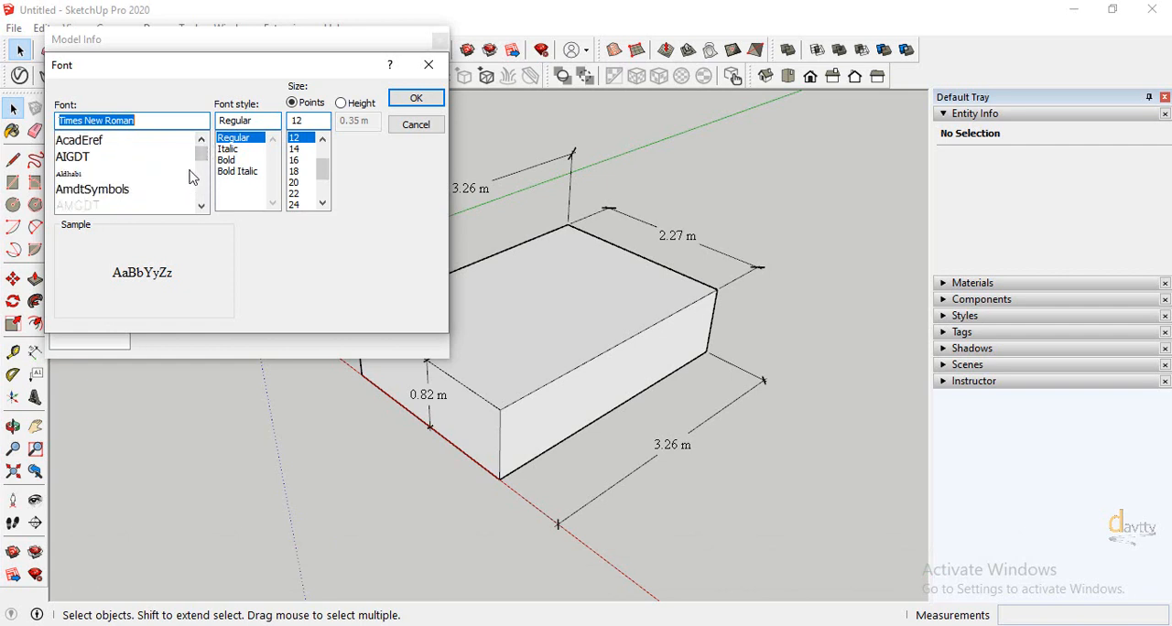
{"action": "left_click", "coordinate": [202, 207]}
{"action": "left_click", "coordinate": [201, 207]}
{"action": "left_click", "coordinate": [202, 208]}
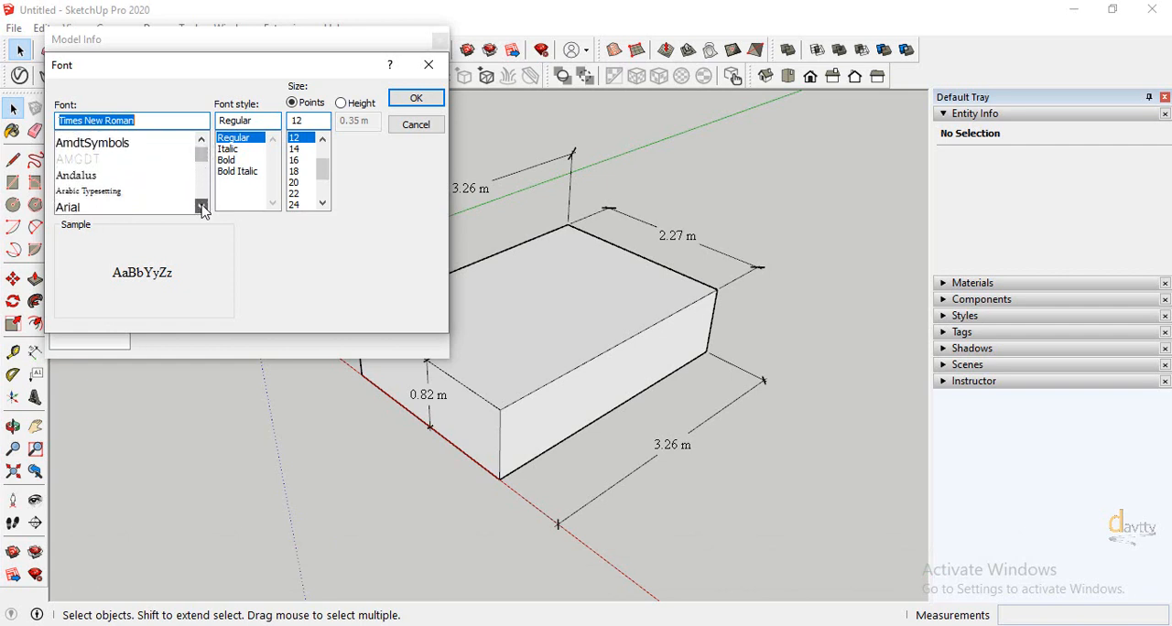
{"action": "left_click", "coordinate": [202, 208]}
{"action": "left_click", "coordinate": [202, 208]}
{"action": "left_click", "coordinate": [87, 143]}
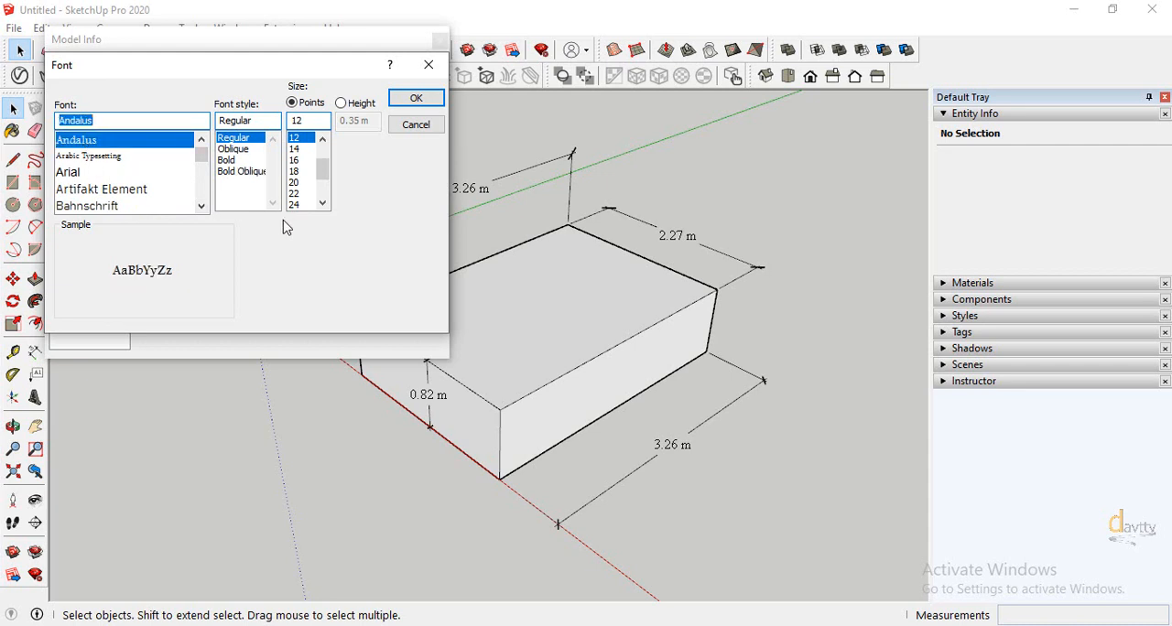
Size the dimension text by height at 0.25 m and apply the font settings
{"action": "left_click_drag", "start_coordinate": [323, 168], "coordinate": [324, 163]}
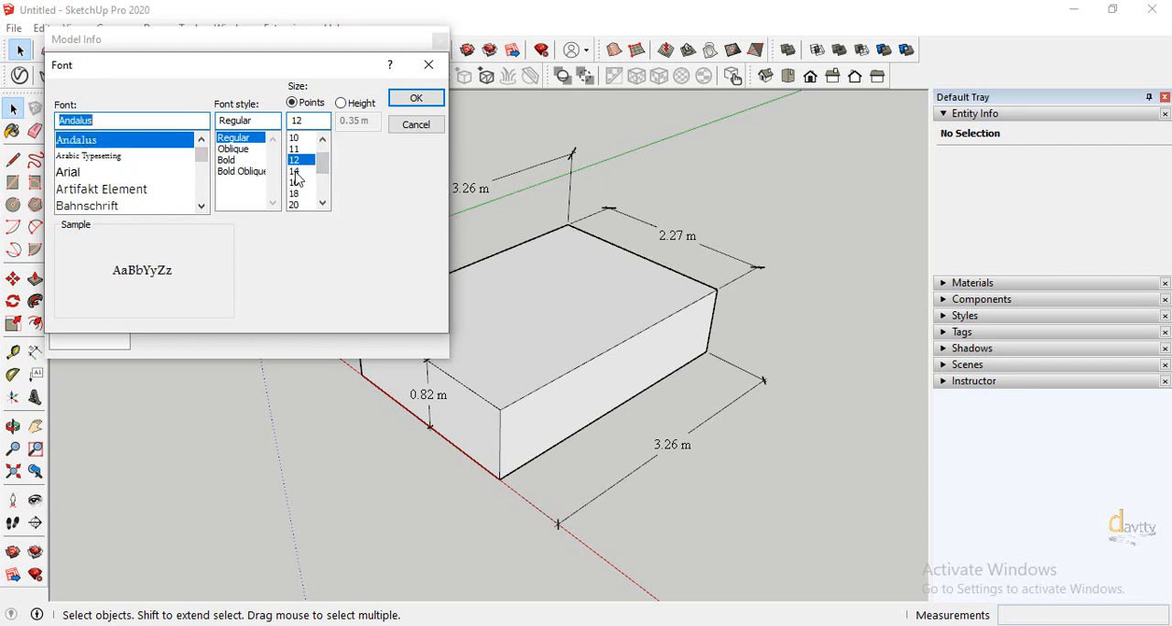
{"action": "left_click", "coordinate": [296, 171]}
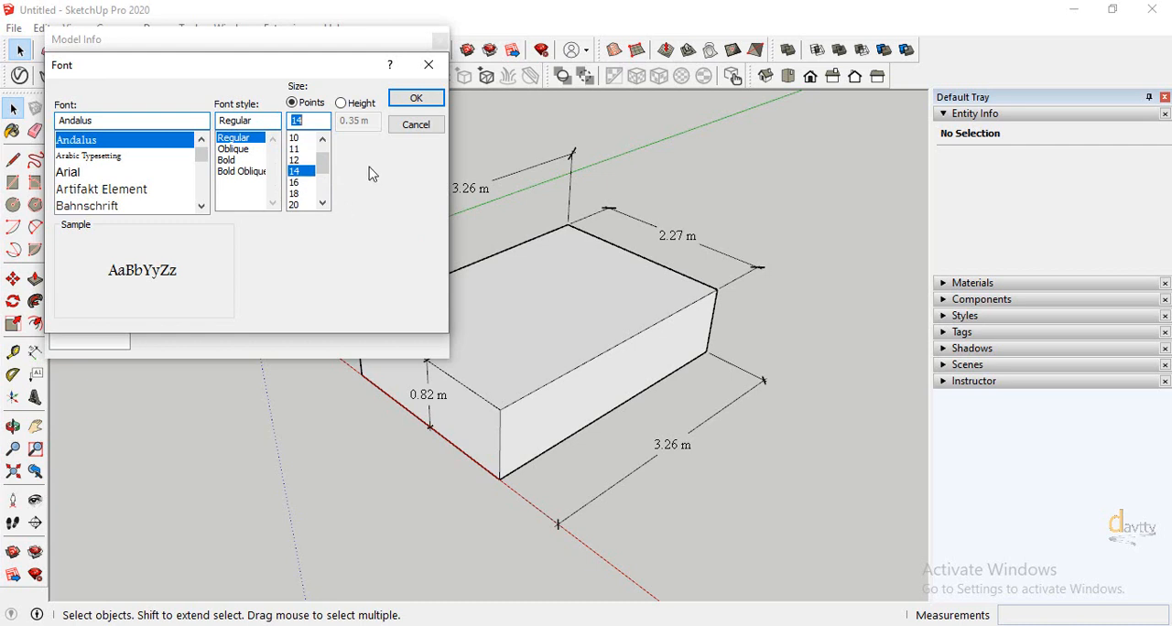
{"action": "left_click", "coordinate": [341, 102]}
{"action": "left_click", "coordinate": [353, 122]}
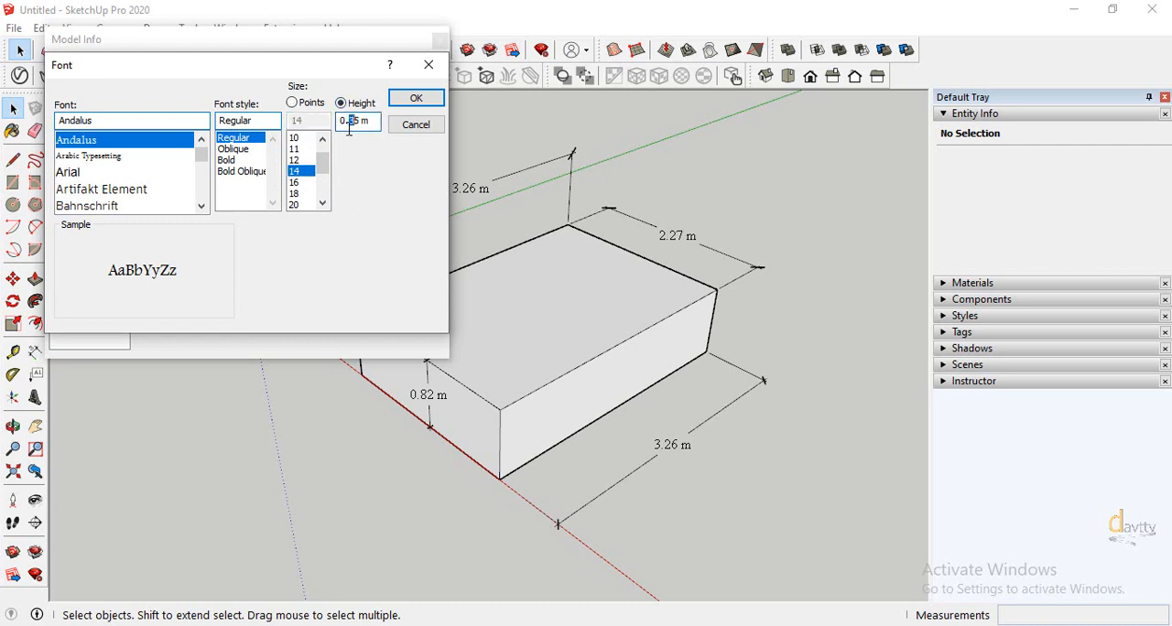
{"action": "type", "text": "2"}
{"action": "left_click", "coordinate": [408, 99]}
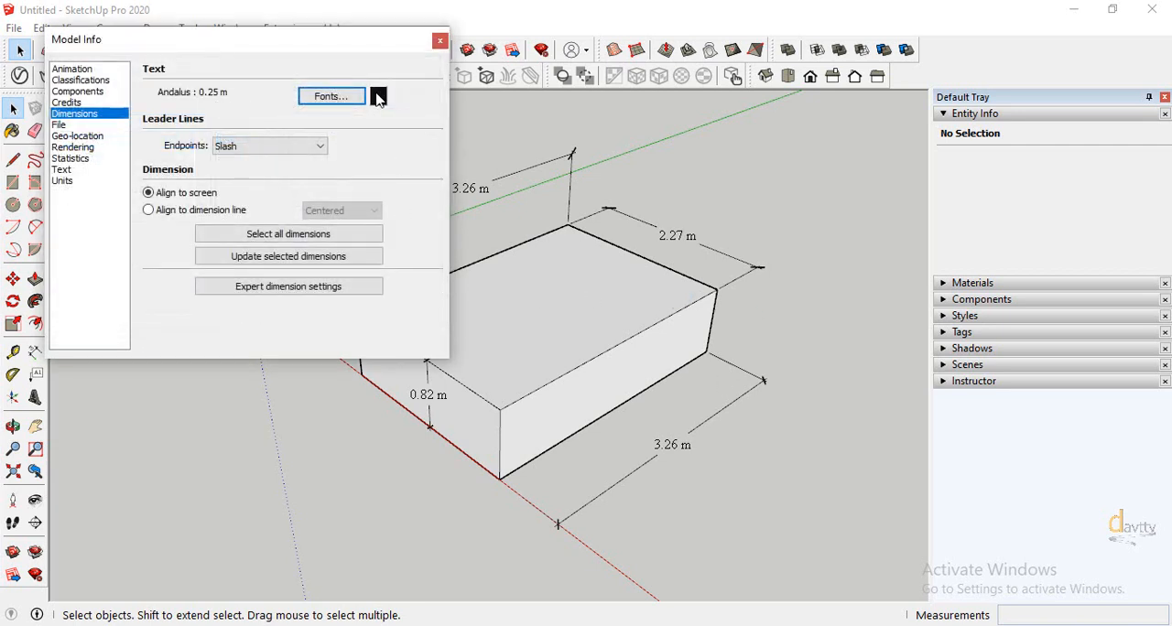
Move the Model Info window clear of the box and dimension the top face's front short edge
{"action": "left_click_drag", "start_coordinate": [366, 55], "coordinate": [1077, 82]}
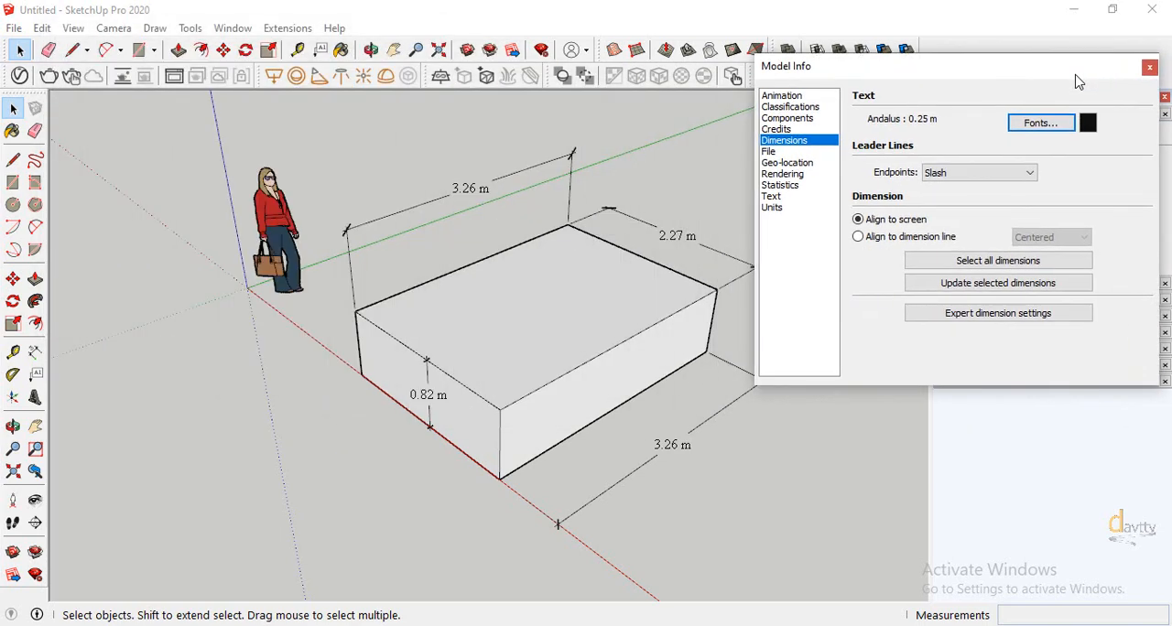
{"action": "left_click", "coordinate": [35, 351]}
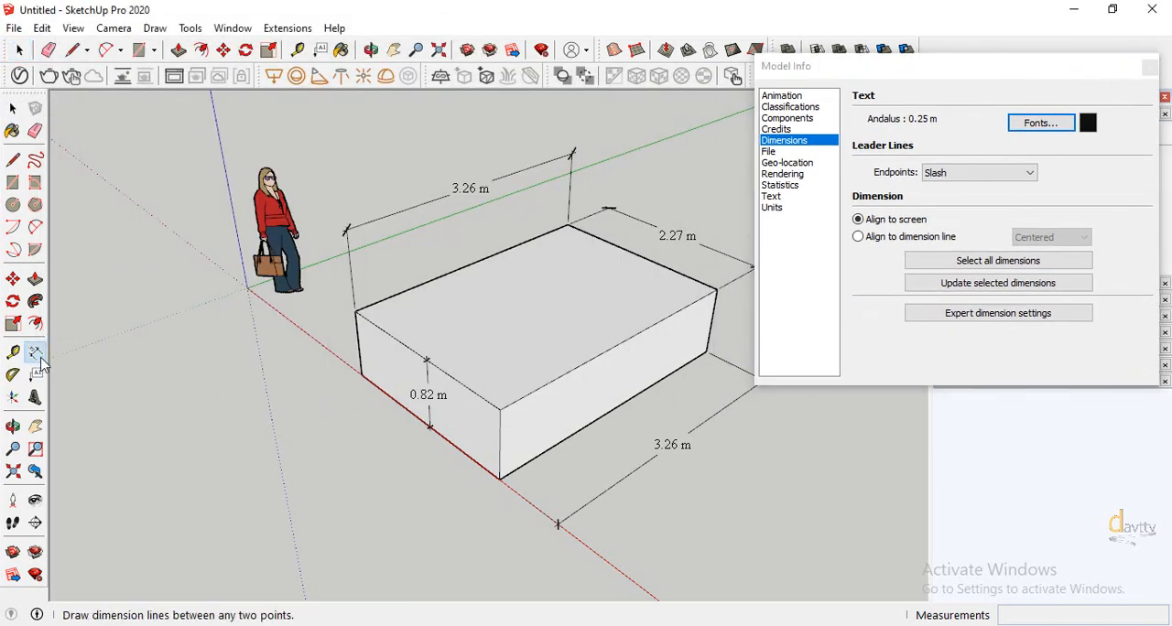
{"action": "left_click", "coordinate": [500, 410]}
{"action": "left_click", "coordinate": [355, 312]}
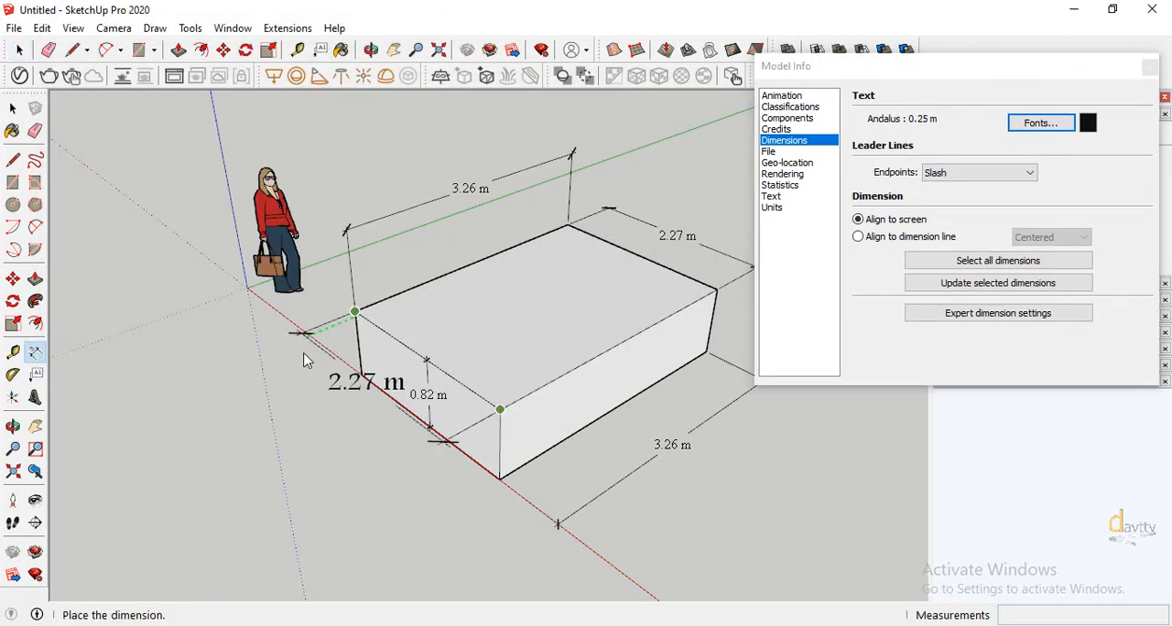
{"action": "left_click", "coordinate": [275, 362]}
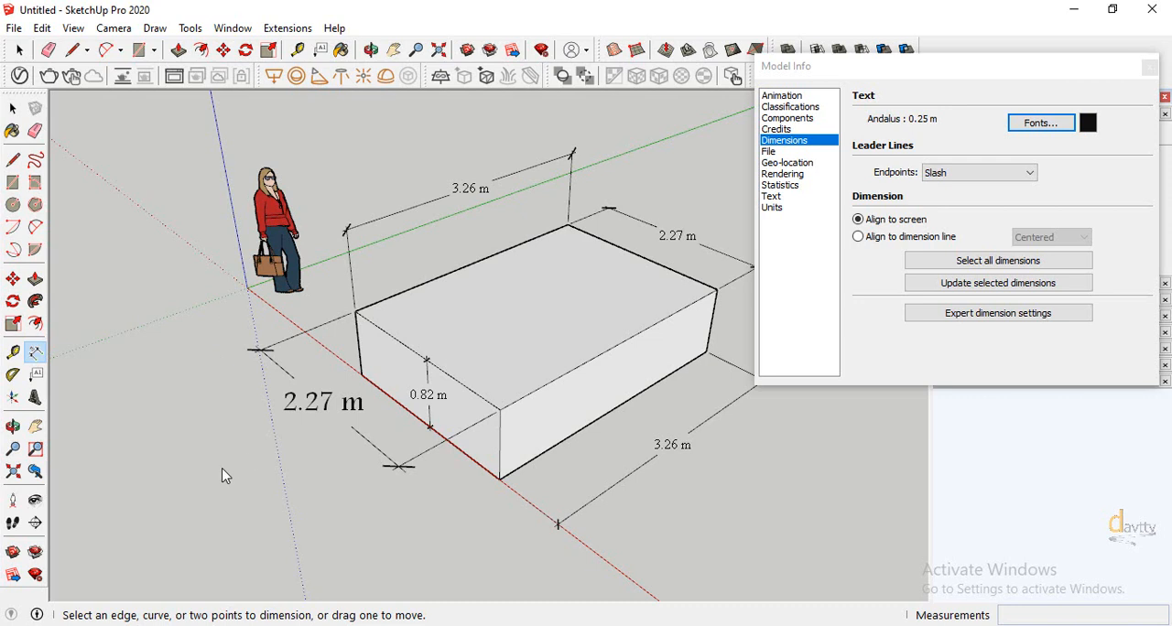
Add a height dimension on the long front face, between the midpoints of its upper and lower edges
{"action": "scroll", "coordinate": [226, 476], "scroll_direction": "down", "scroll_amount": 2}
{"action": "scroll", "coordinate": [665, 412], "scroll_direction": "up", "scroll_amount": 2}
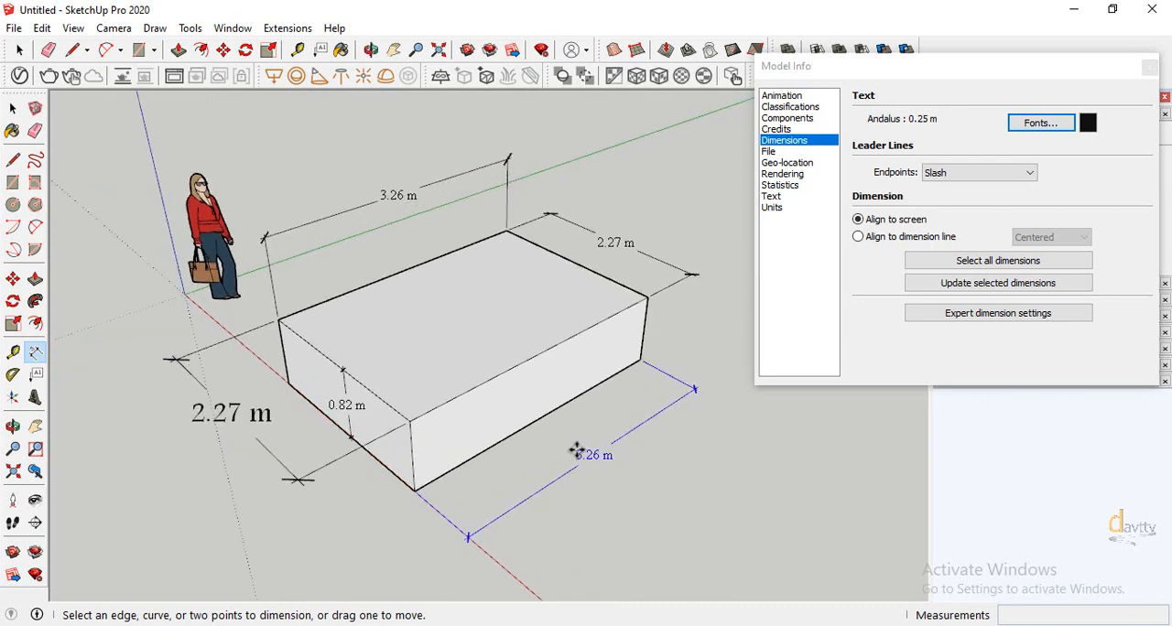
{"action": "left_click", "coordinate": [542, 352]}
{"action": "left_click", "coordinate": [540, 418]}
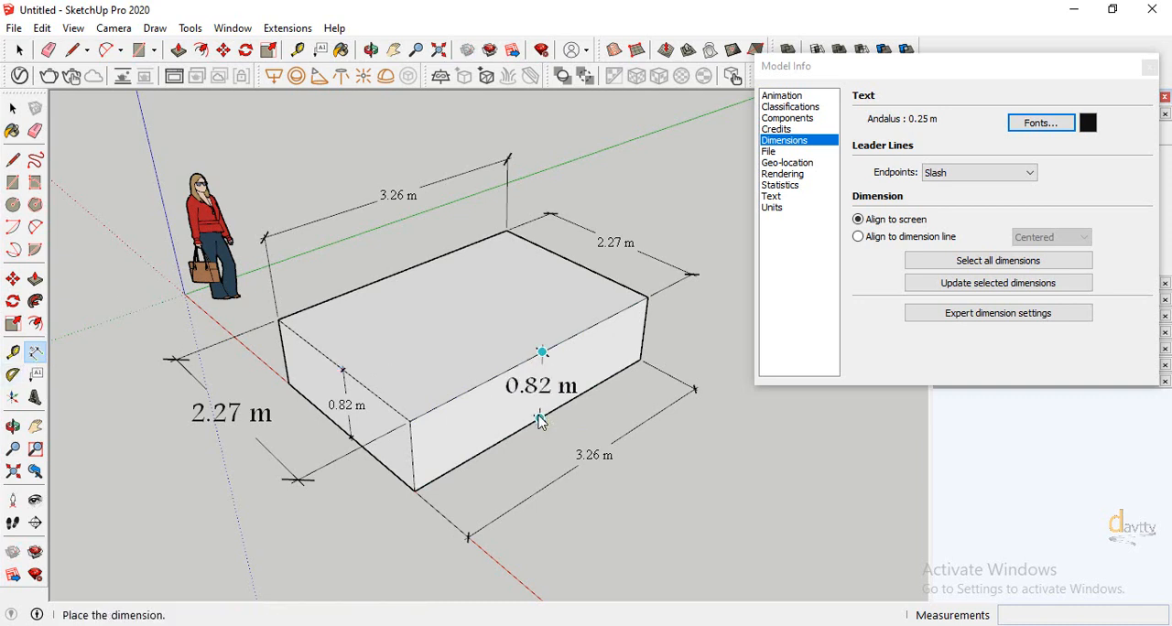
{"action": "left_click", "coordinate": [568, 380]}
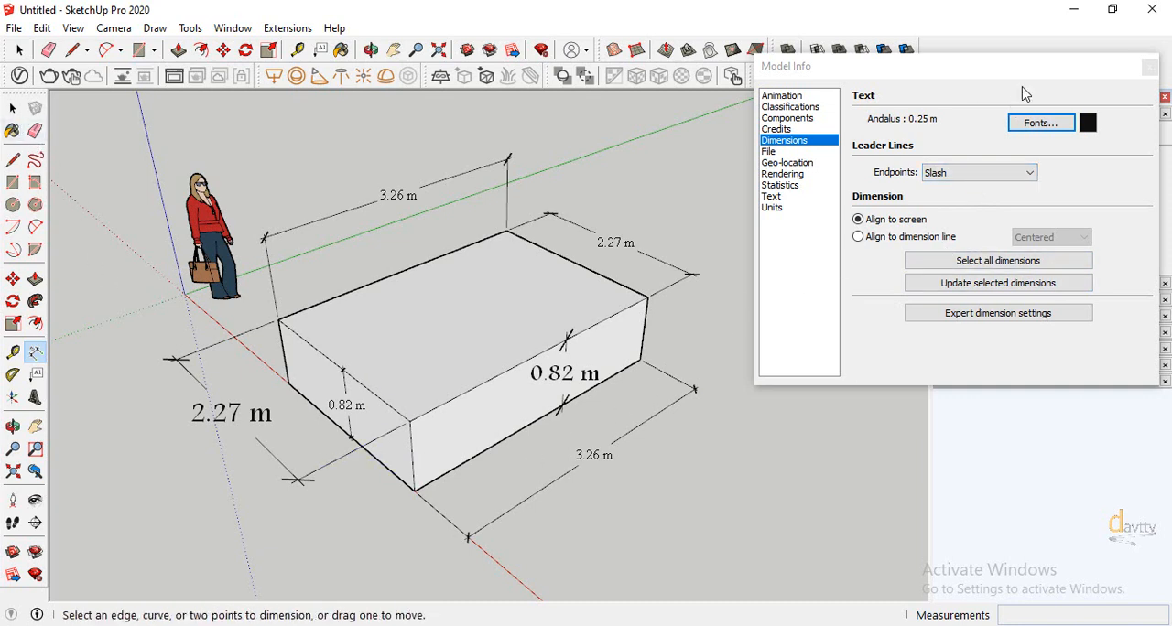
Move the Model Info window off the entity details and check the length of the top face's front long edge
{"action": "left_click_drag", "start_coordinate": [1012, 82], "coordinate": [989, 307]}
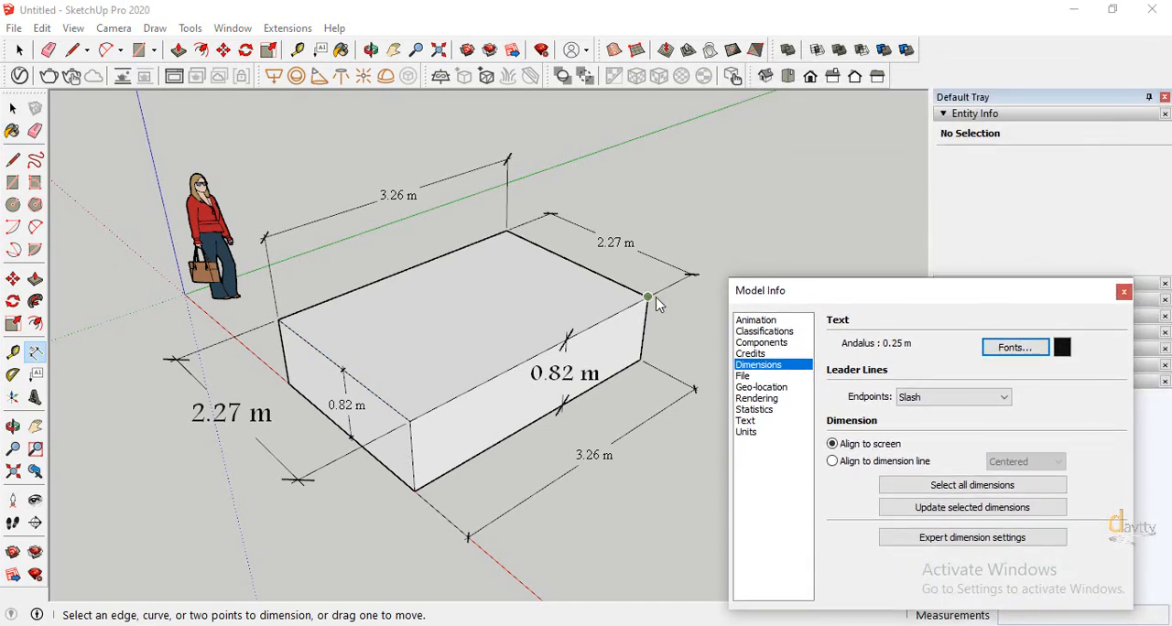
{"action": "left_click", "coordinate": [13, 108]}
{"action": "left_click", "coordinate": [479, 388]}
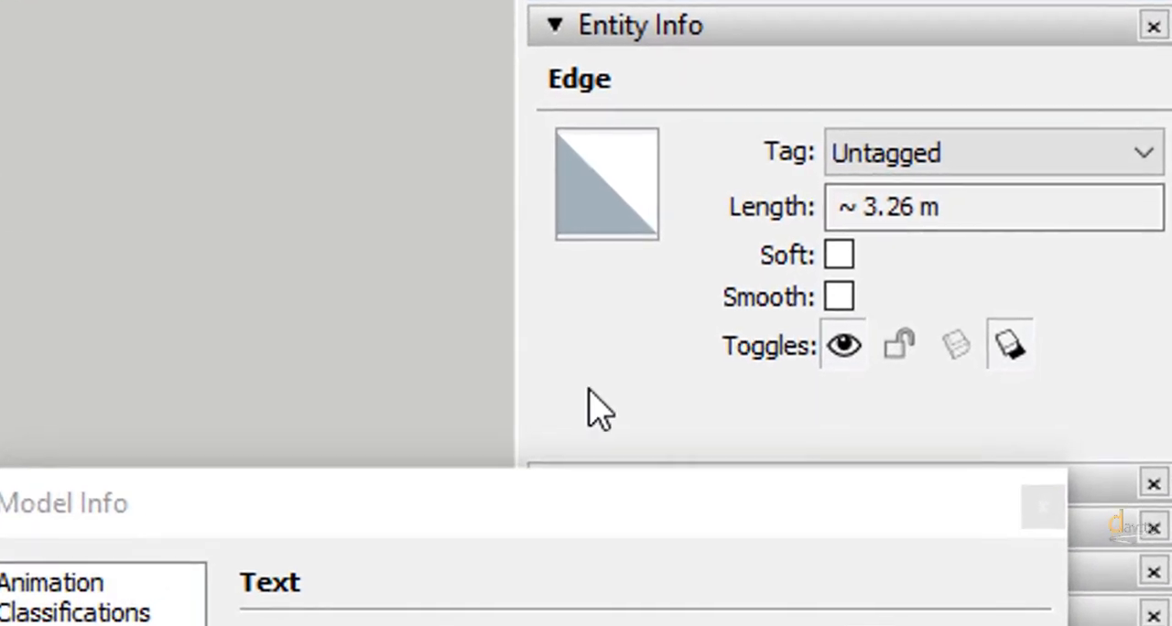
{"action": "left_click_drag", "start_coordinate": [838, 205], "coordinate": [920, 208]}
{"action": "left_click", "coordinate": [409, 515]}
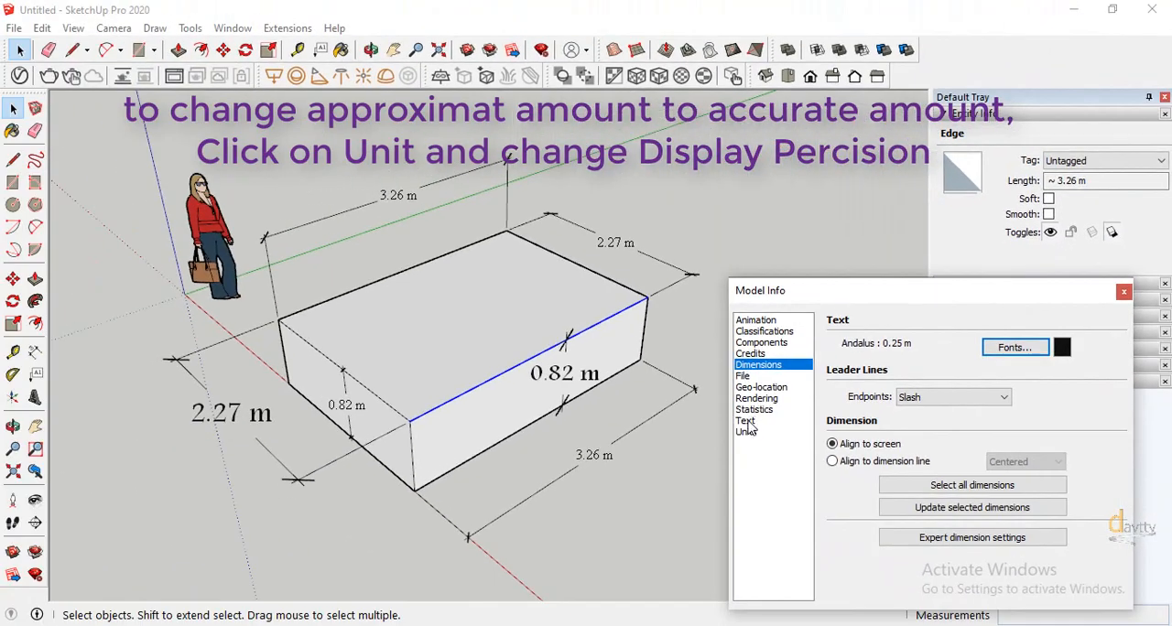
Set the model's length display precision to 0.000 m
{"action": "left_click", "coordinate": [747, 432]}
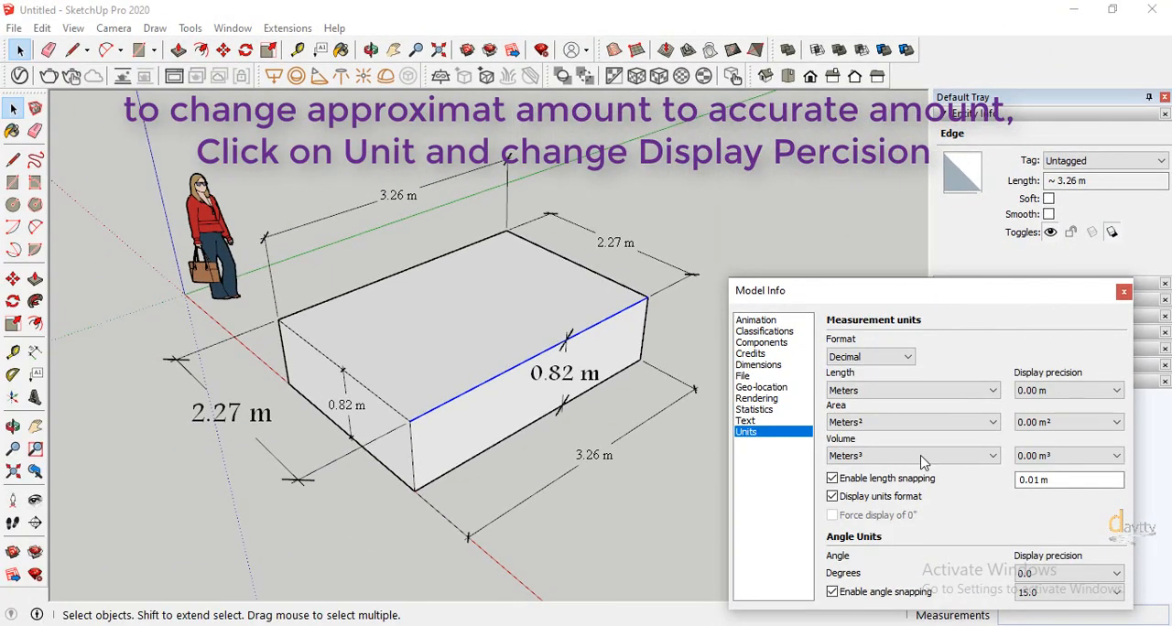
{"action": "left_click", "coordinate": [1039, 400]}
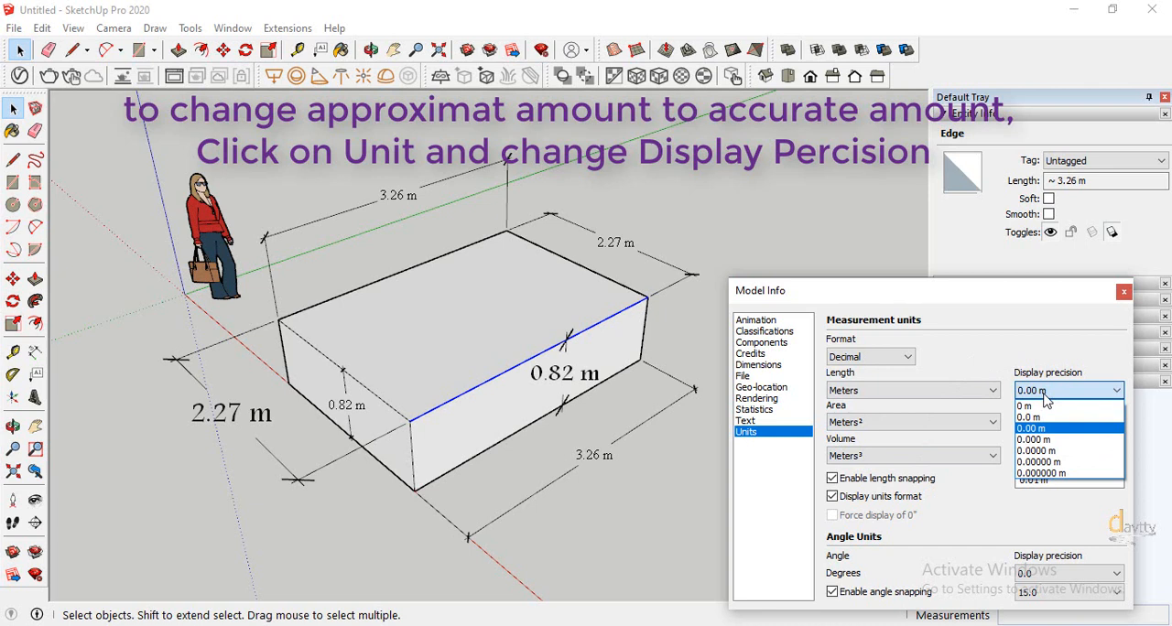
{"action": "left_click", "coordinate": [1034, 441]}
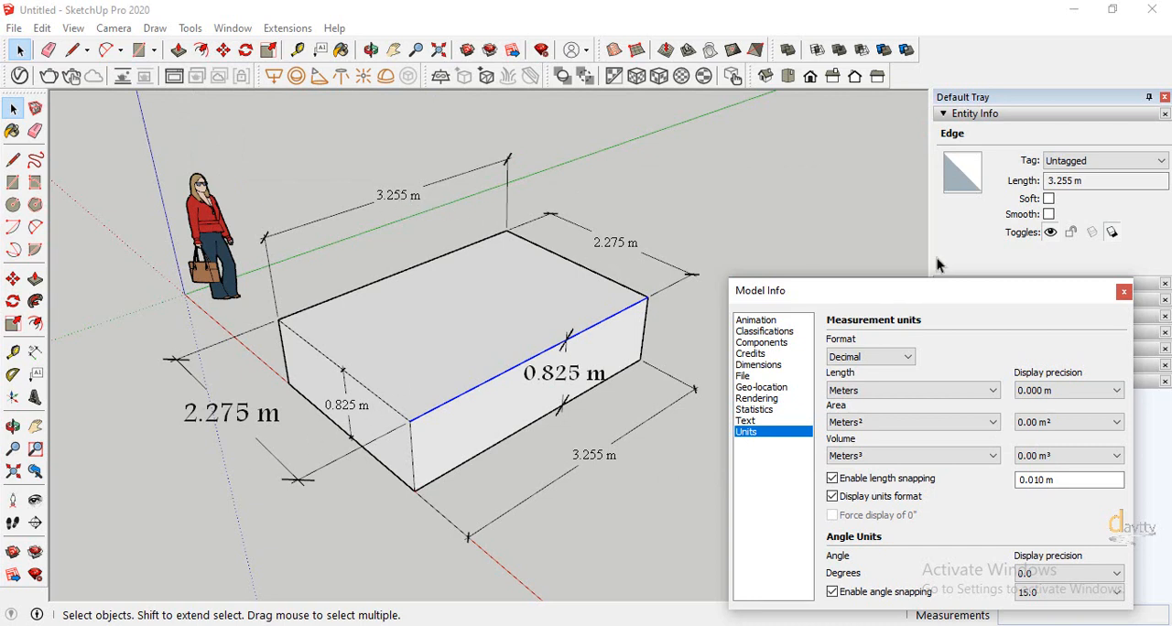
Turn on smoothing for the top face's front long edge and clear the selection
{"action": "double_click", "coordinate": [1050, 181]}
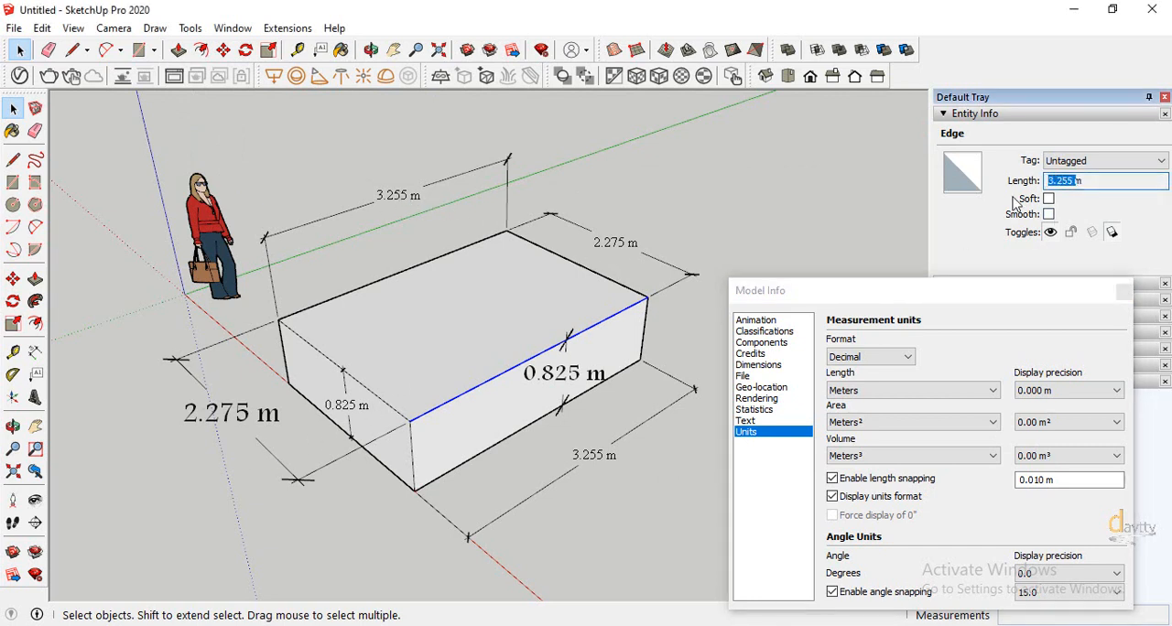
{"action": "left_click", "coordinate": [1022, 213]}
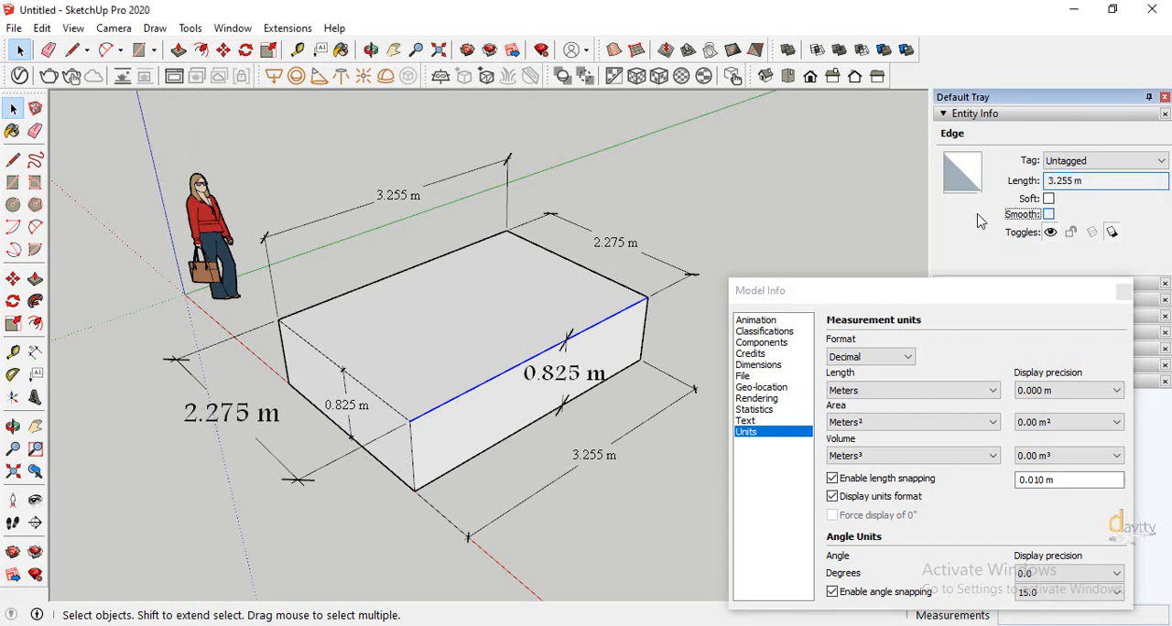
{"action": "left_click", "coordinate": [396, 538]}
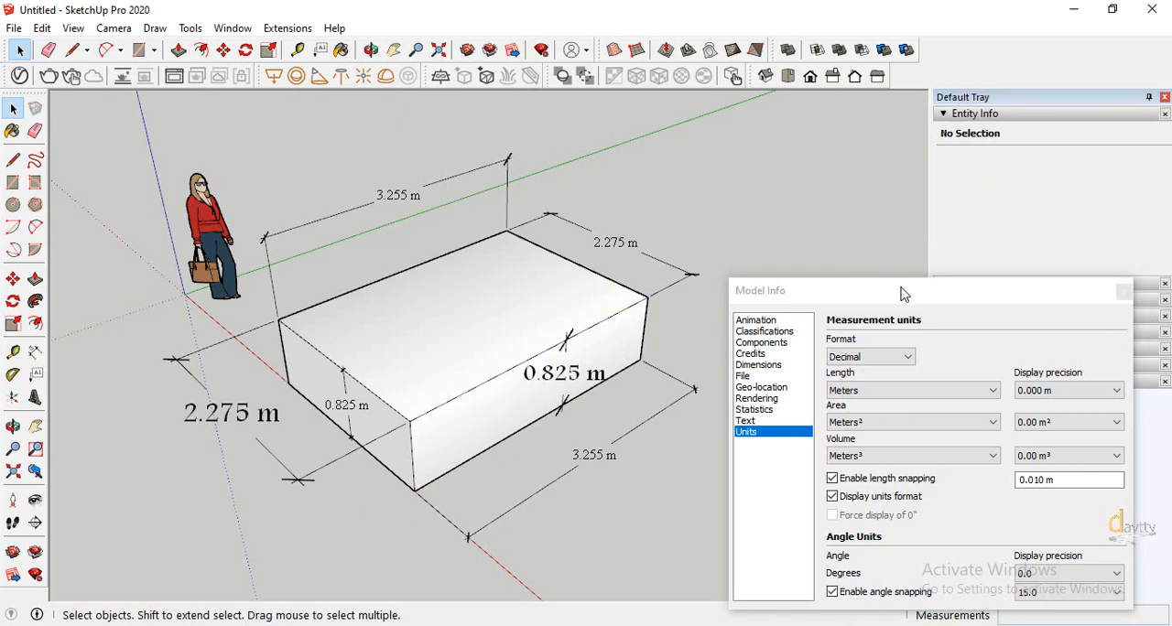
Set the dimension leader line endpoints to Dot in the model's dimension settings and apply them to all dimensions
{"action": "left_click_drag", "start_coordinate": [902, 293], "coordinate": [920, 172]}
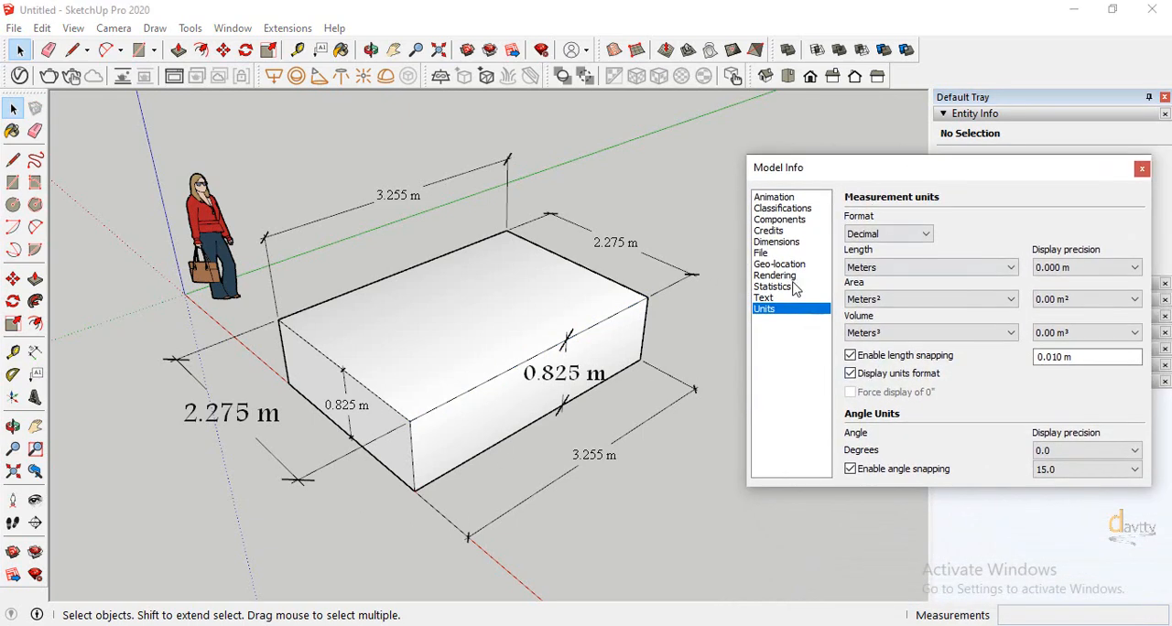
{"action": "left_click", "coordinate": [778, 243]}
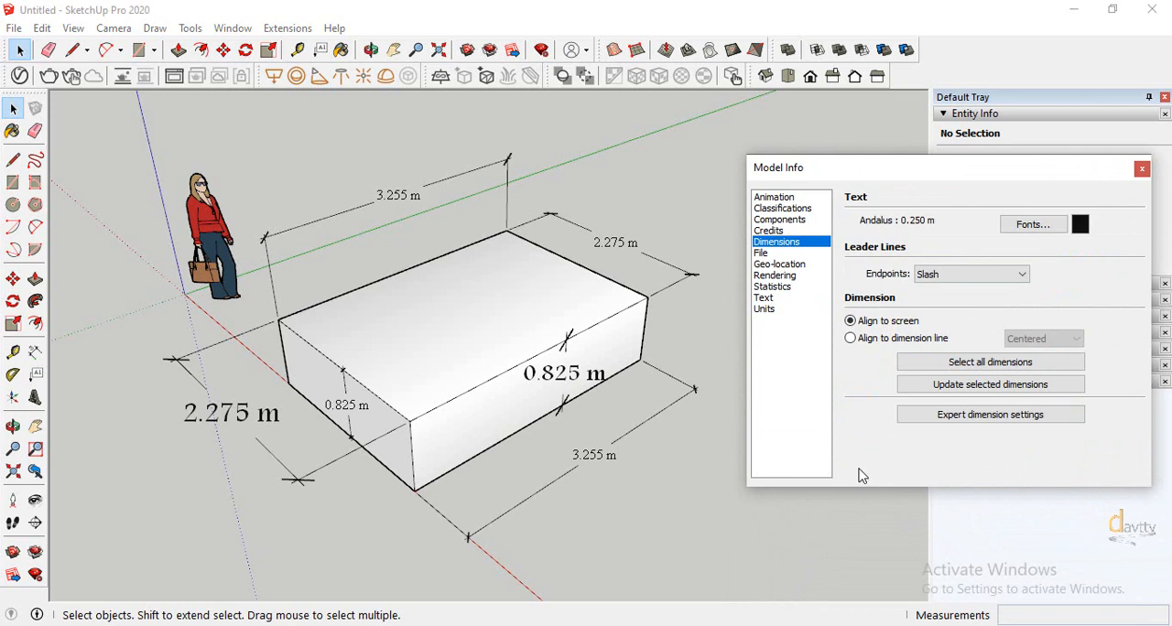
{"action": "left_click", "coordinate": [949, 279]}
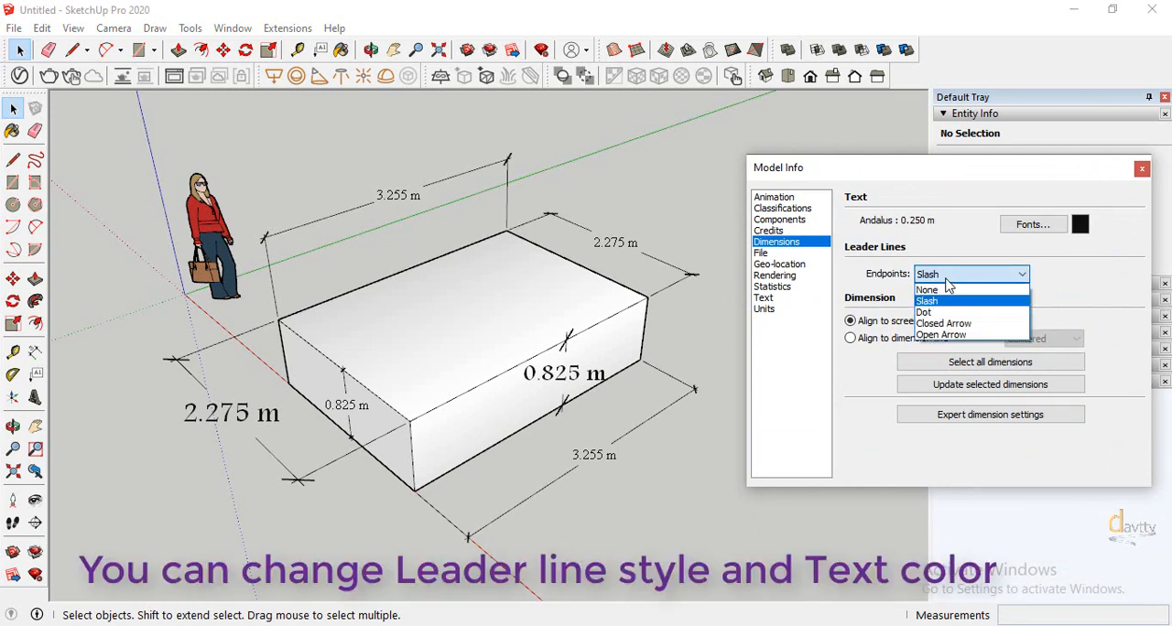
{"action": "left_click", "coordinate": [947, 280]}
{"action": "left_click", "coordinate": [947, 285]}
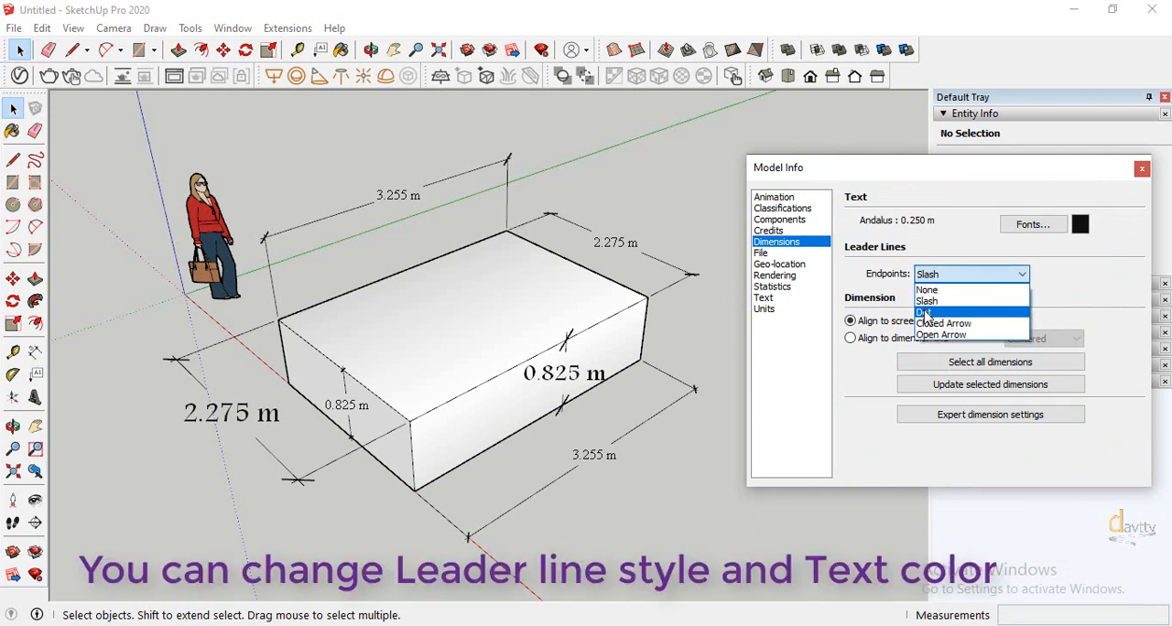
{"action": "left_click", "coordinate": [926, 306]}
{"action": "left_click", "coordinate": [943, 365]}
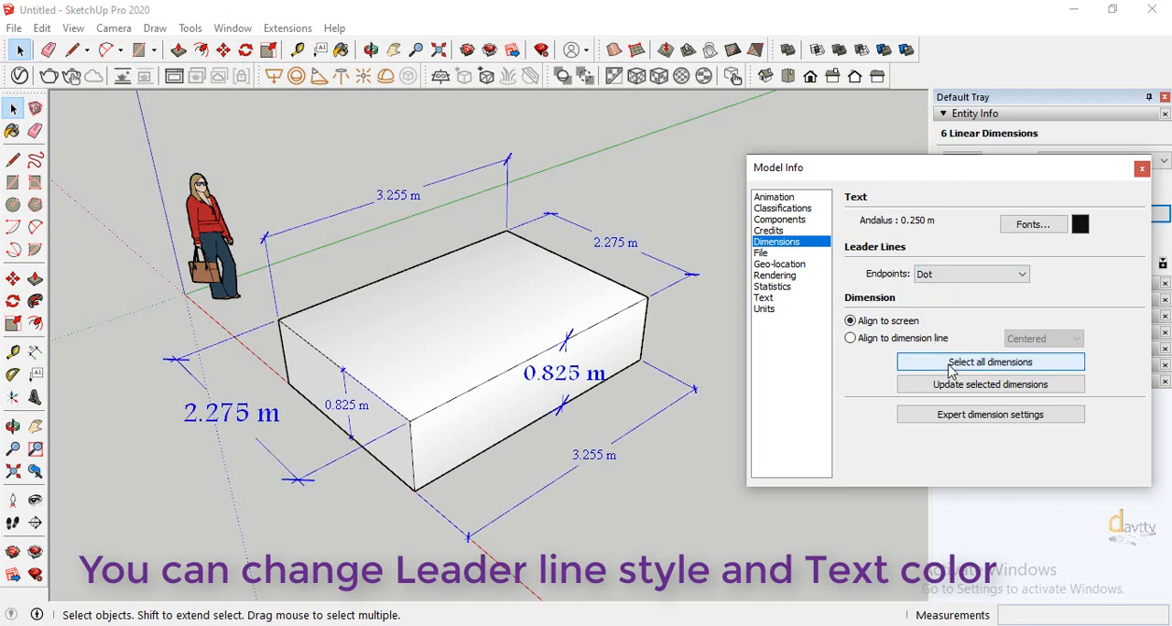
{"action": "left_click", "coordinate": [940, 388]}
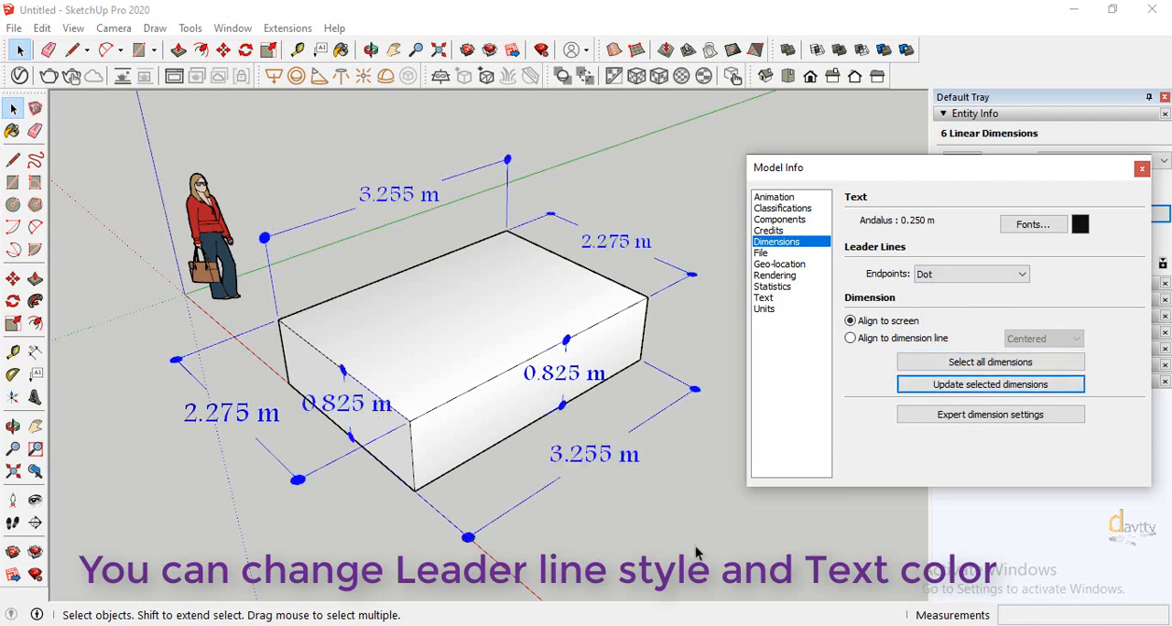
Change the leader line endpoints to Closed Arrow and update all dimensions
{"action": "left_click", "coordinate": [968, 279]}
{"action": "left_click", "coordinate": [943, 324]}
{"action": "left_click", "coordinate": [943, 362]}
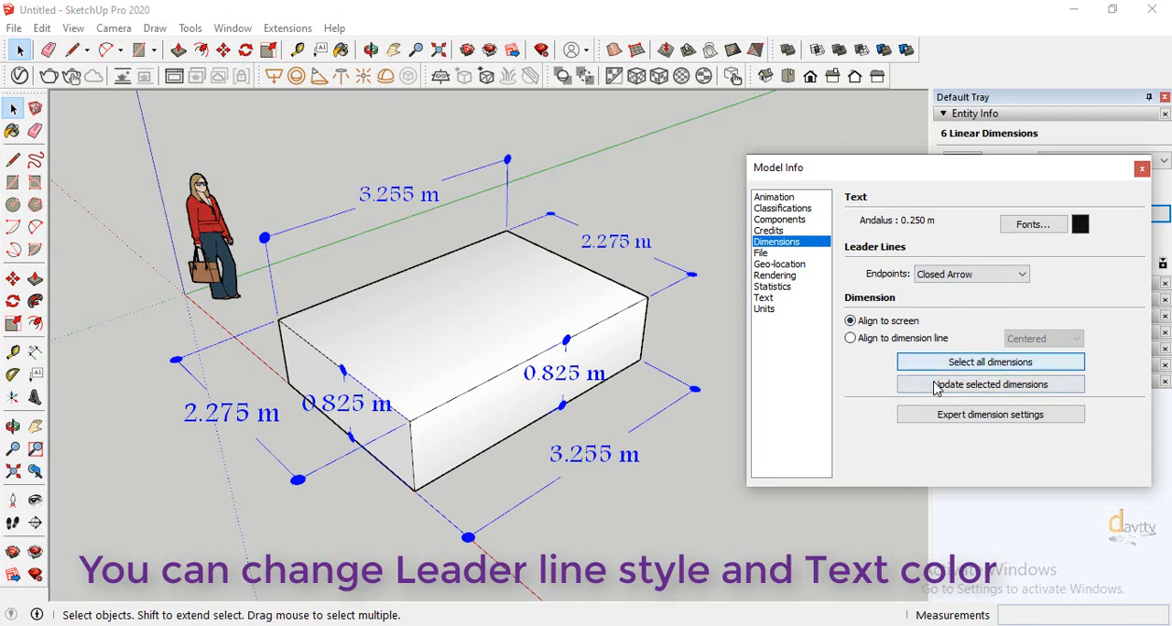
{"action": "left_click", "coordinate": [936, 392]}
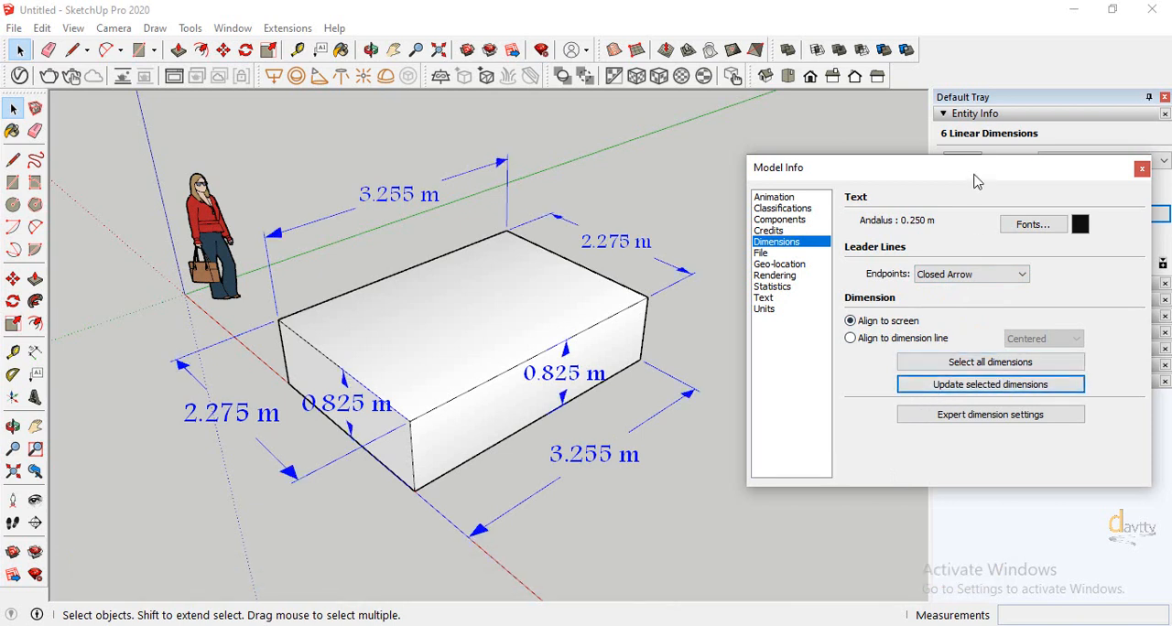
Move the Model Info window off the entity details and apply Open Arrow endpoints to all dimensions
{"action": "left_click_drag", "start_coordinate": [977, 181], "coordinate": [970, 317]}
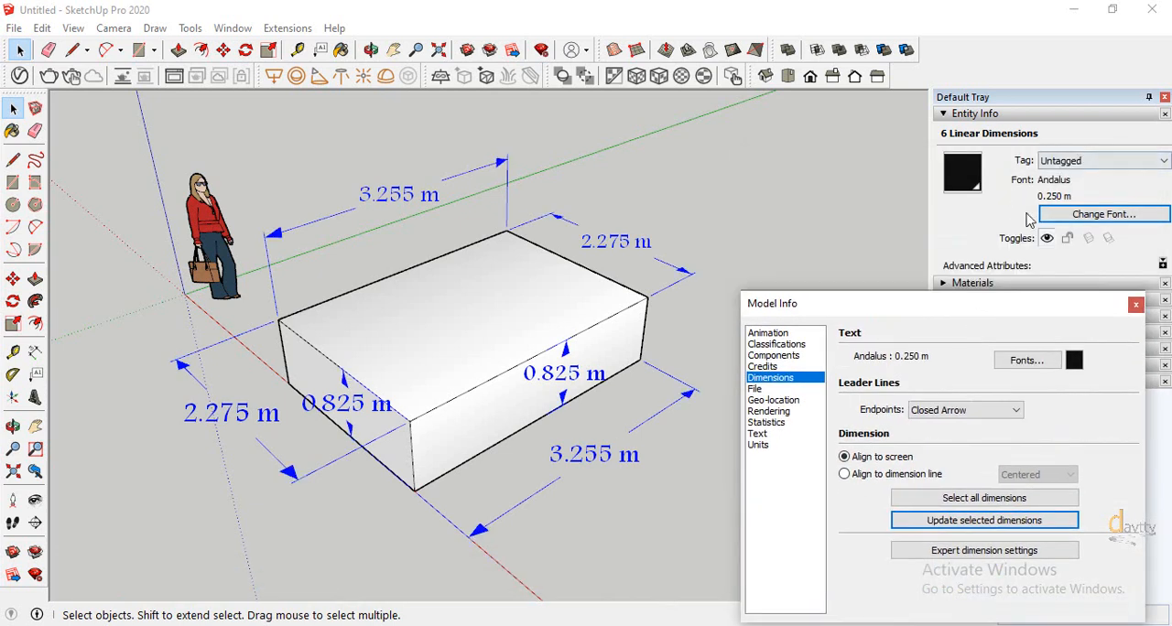
{"action": "left_click_drag", "start_coordinate": [1025, 307], "coordinate": [1003, 298]}
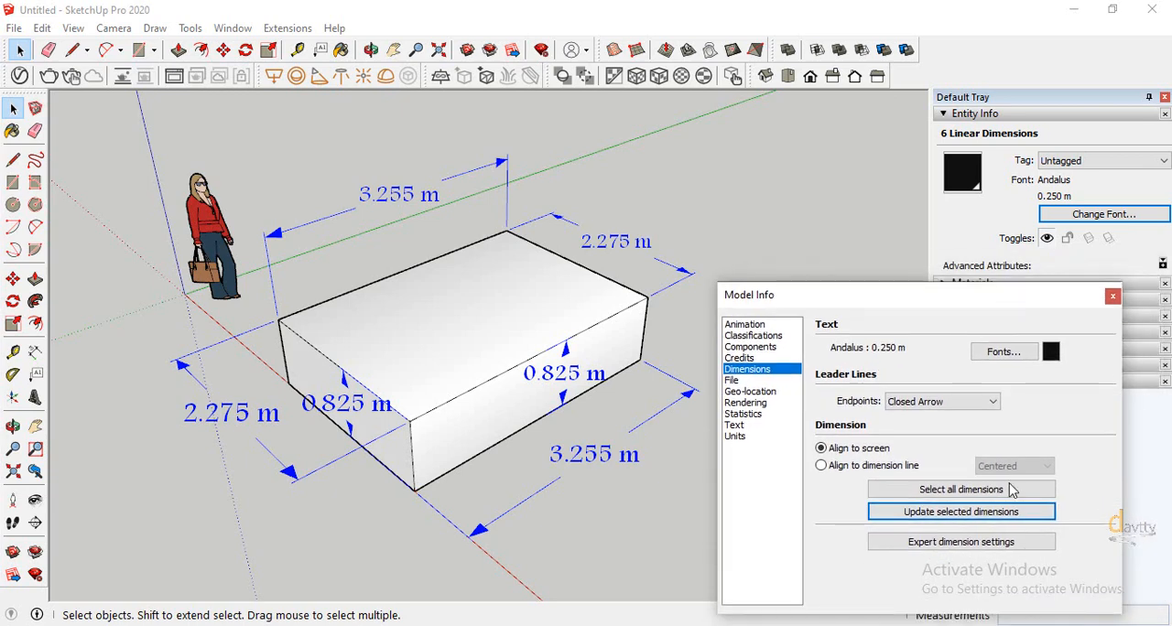
{"action": "left_click", "coordinate": [943, 401]}
{"action": "left_click", "coordinate": [934, 464]}
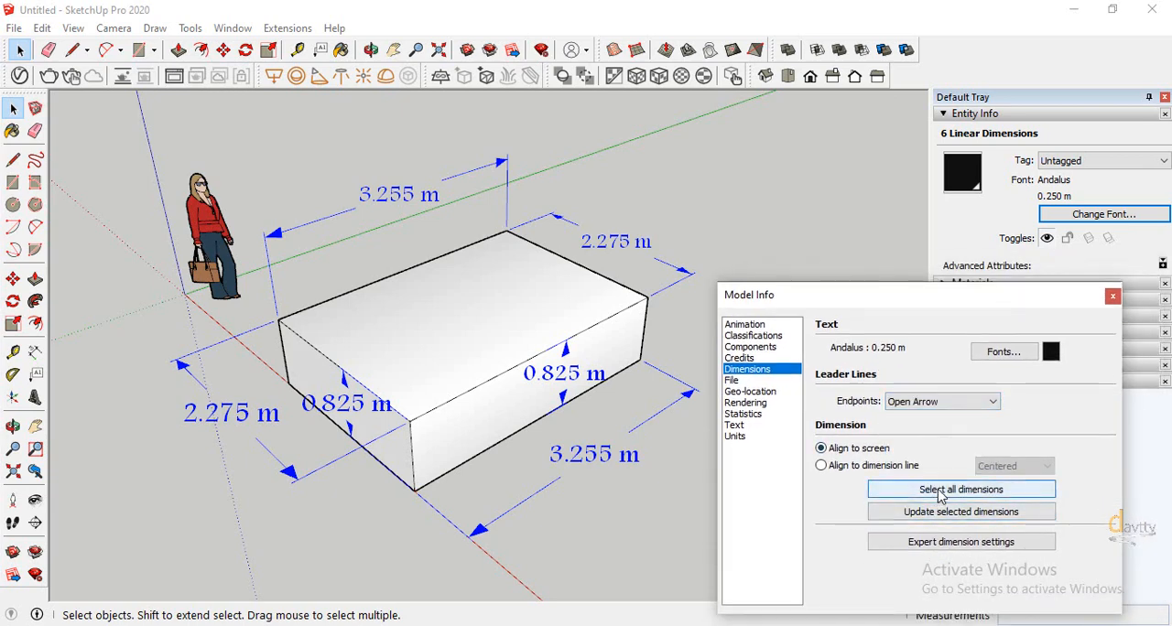
{"action": "left_click", "coordinate": [936, 490]}
{"action": "left_click", "coordinate": [934, 513]}
Switch the leader line endpoints to Dot and update all dimensions
{"action": "left_click", "coordinate": [943, 401]}
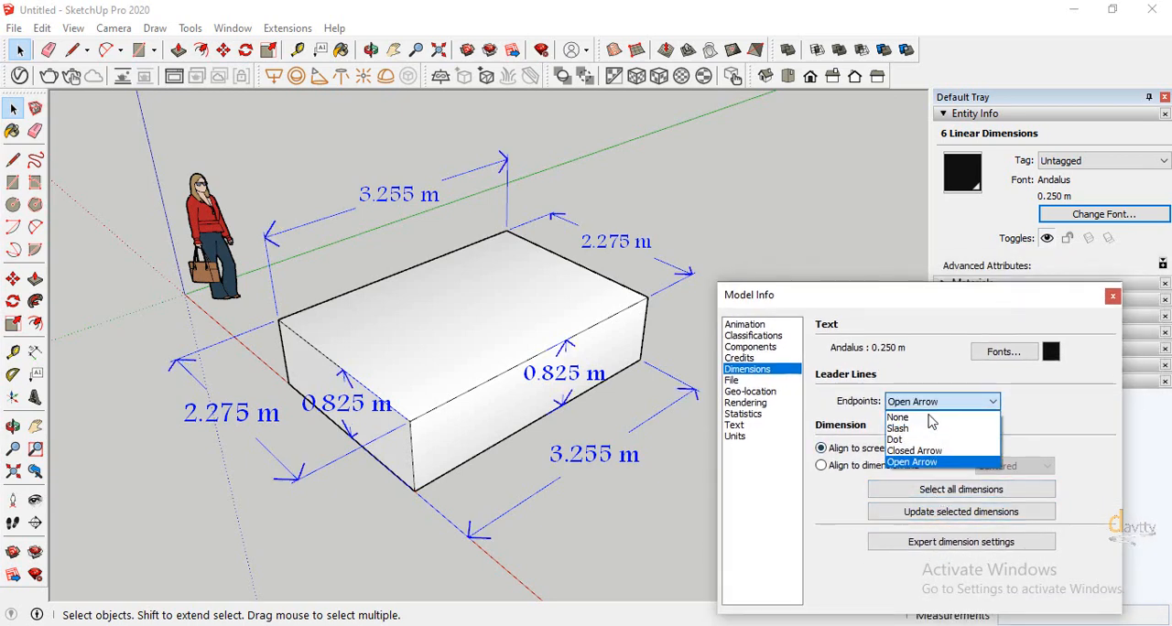
{"action": "left_click", "coordinate": [922, 440]}
{"action": "left_click", "coordinate": [928, 487]}
{"action": "left_click", "coordinate": [929, 511]}
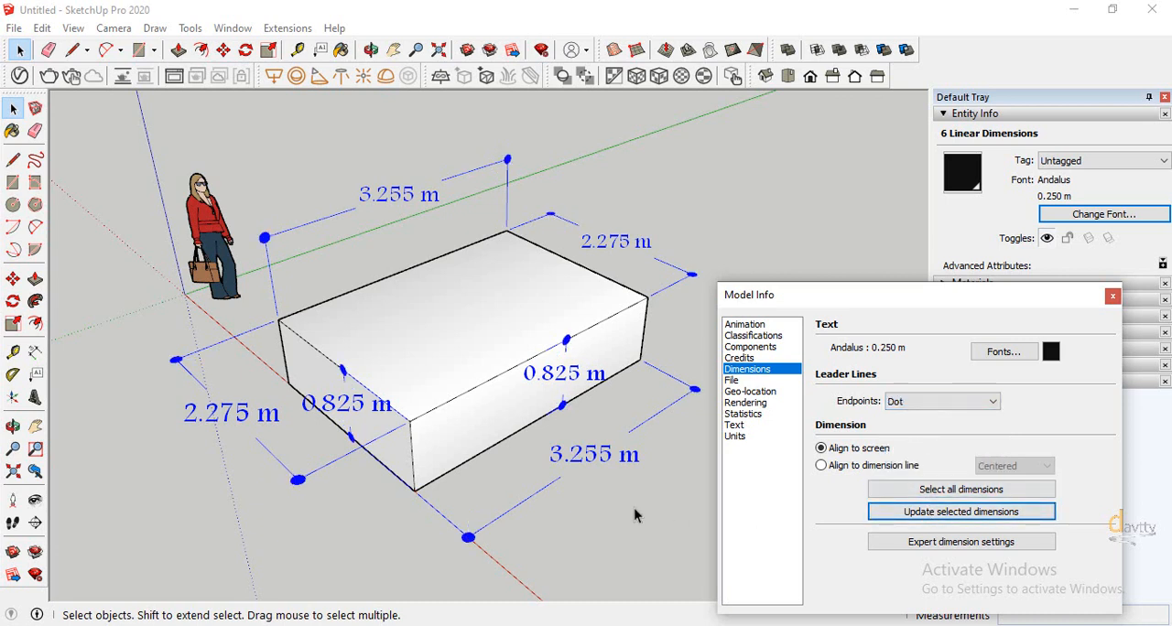
Apply Slash leader line endpoints to all dimensions
{"action": "left_click", "coordinate": [943, 401]}
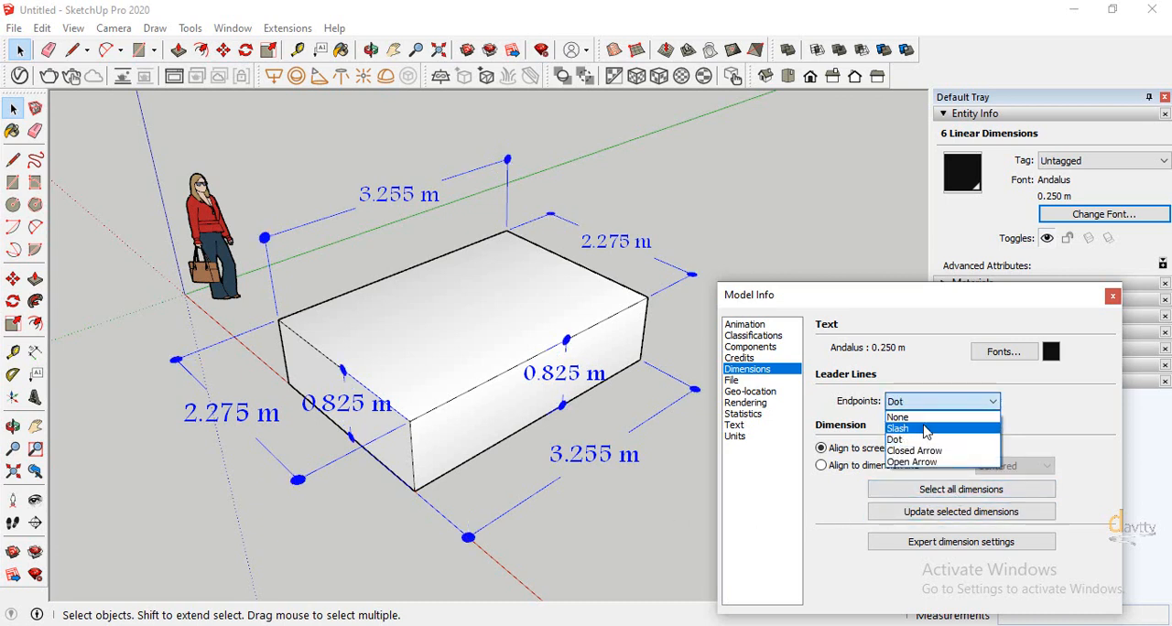
{"action": "left_click", "coordinate": [933, 430]}
{"action": "left_click", "coordinate": [943, 495]}
{"action": "left_click", "coordinate": [940, 513]}
Remove the leader line endpoint markers from all dimensions by applying None
{"action": "left_click", "coordinate": [943, 401]}
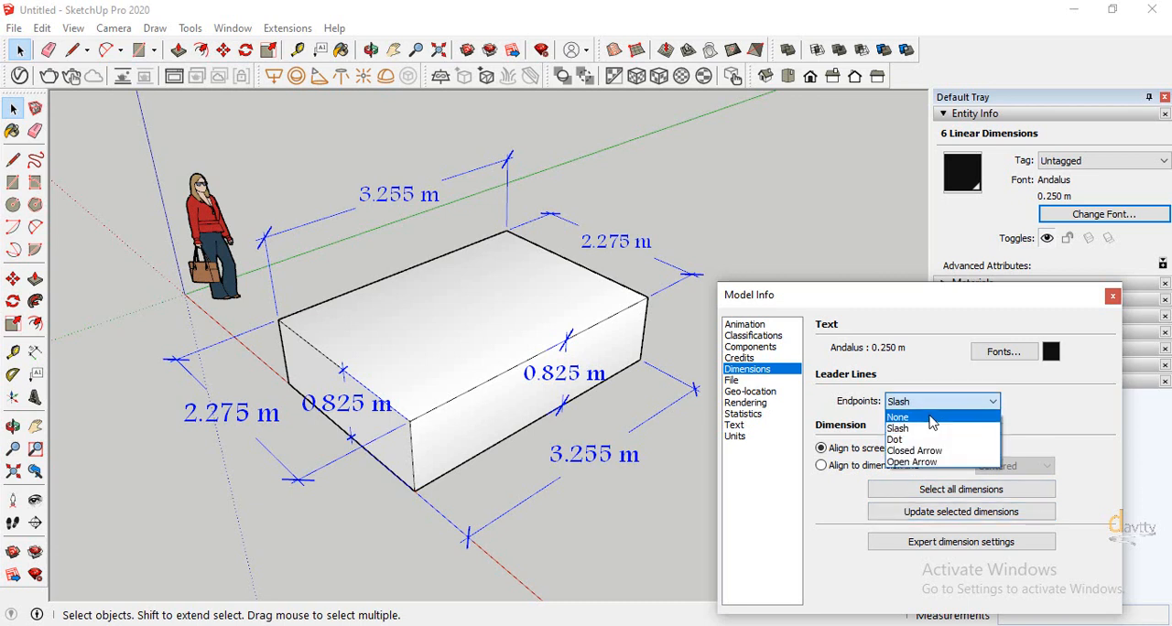
{"action": "left_click", "coordinate": [925, 414]}
{"action": "left_click", "coordinate": [928, 491]}
{"action": "left_click", "coordinate": [937, 514]}
Set the leader line endpoints to Closed Arrow and apply them to all dimensions
{"action": "left_click", "coordinate": [956, 402]}
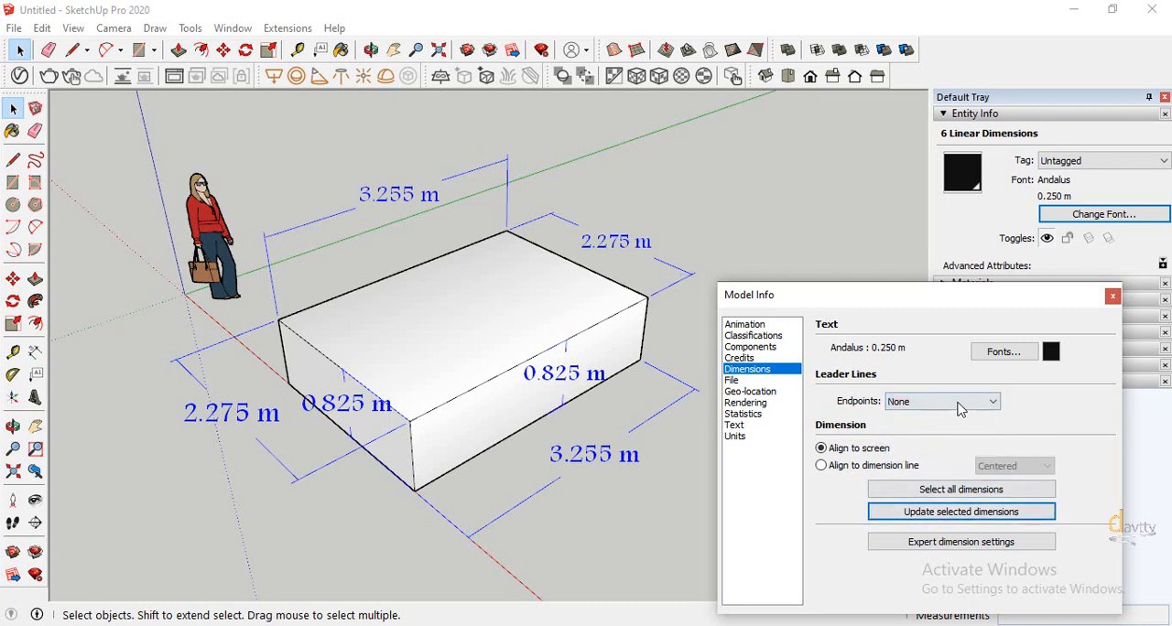
{"action": "left_click", "coordinate": [918, 451]}
{"action": "left_click", "coordinate": [943, 490]}
{"action": "left_click", "coordinate": [943, 512]}
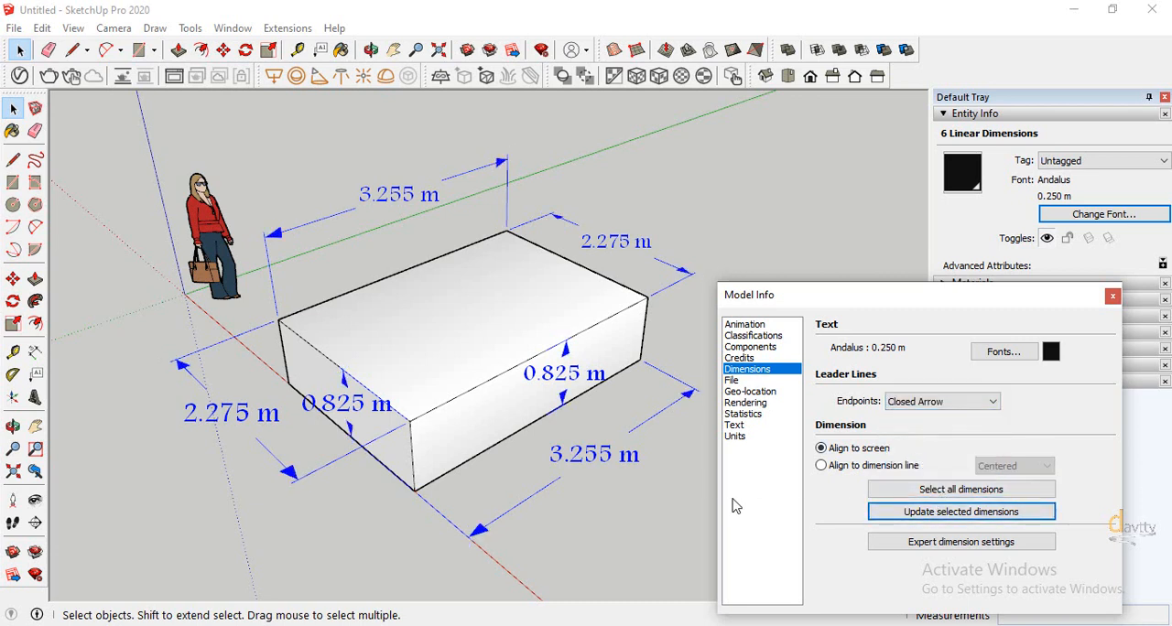
Set the dimension text font to Arial Regular with a size of 12 points
{"action": "left_click", "coordinate": [735, 437]}
{"action": "left_click", "coordinate": [749, 370]}
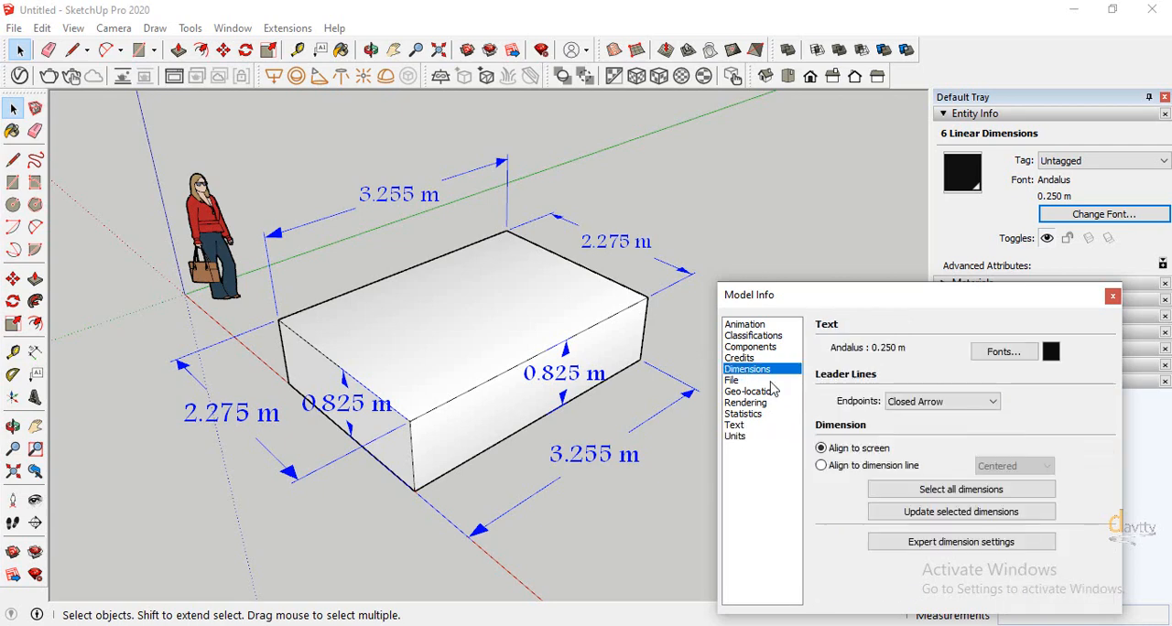
{"action": "left_click", "coordinate": [1003, 352]}
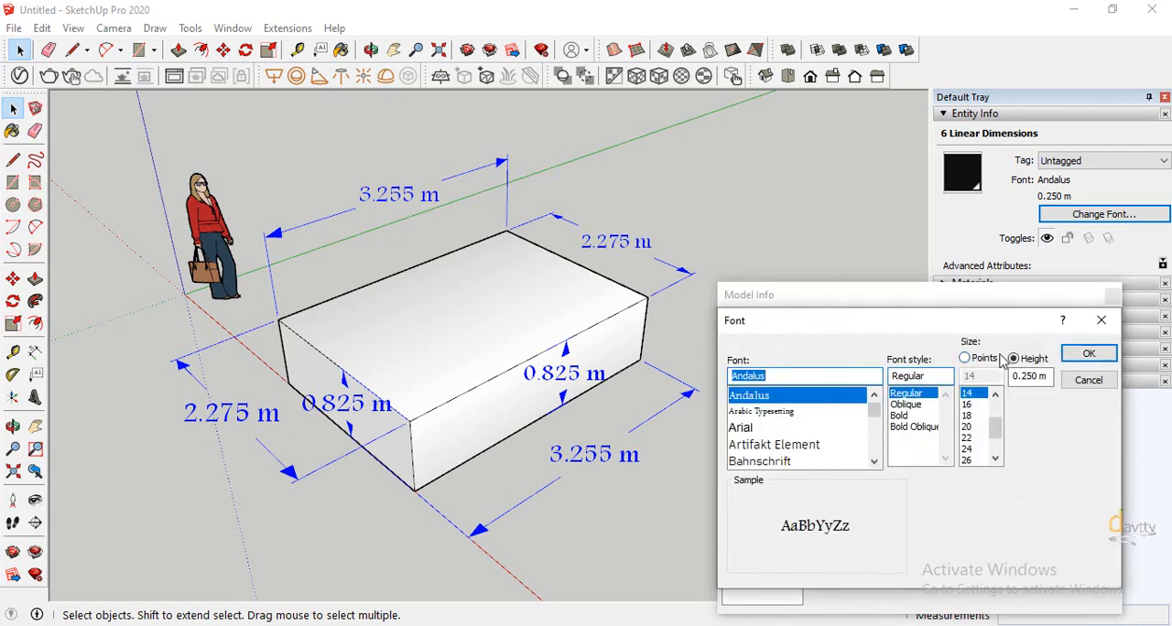
{"action": "left_click", "coordinate": [743, 430]}
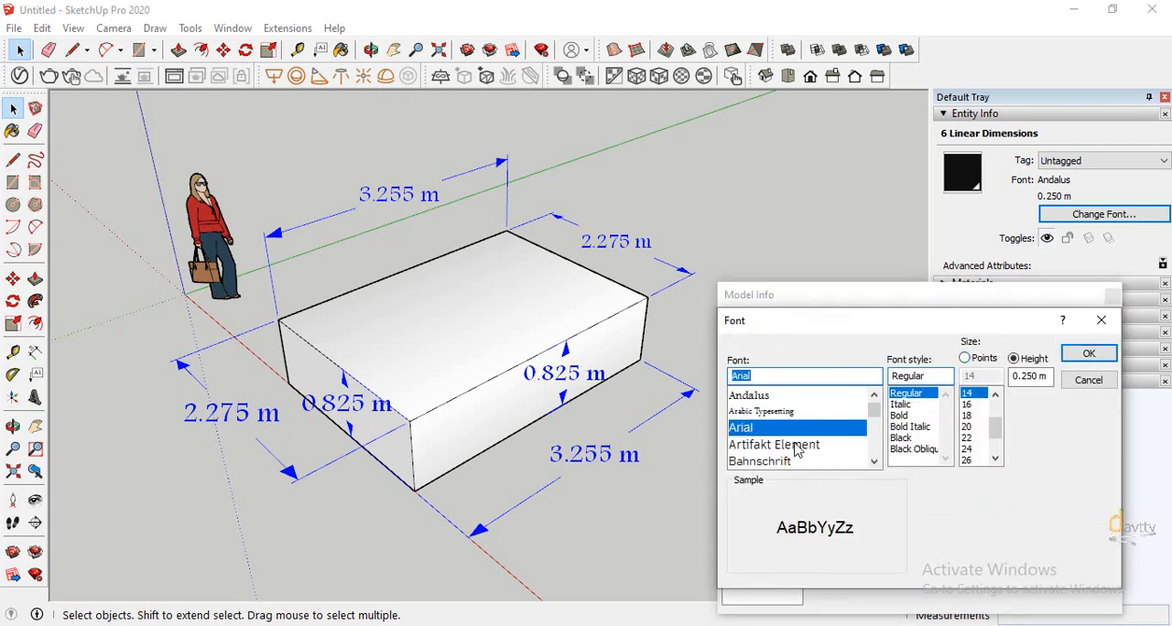
{"action": "left_click", "coordinate": [965, 358]}
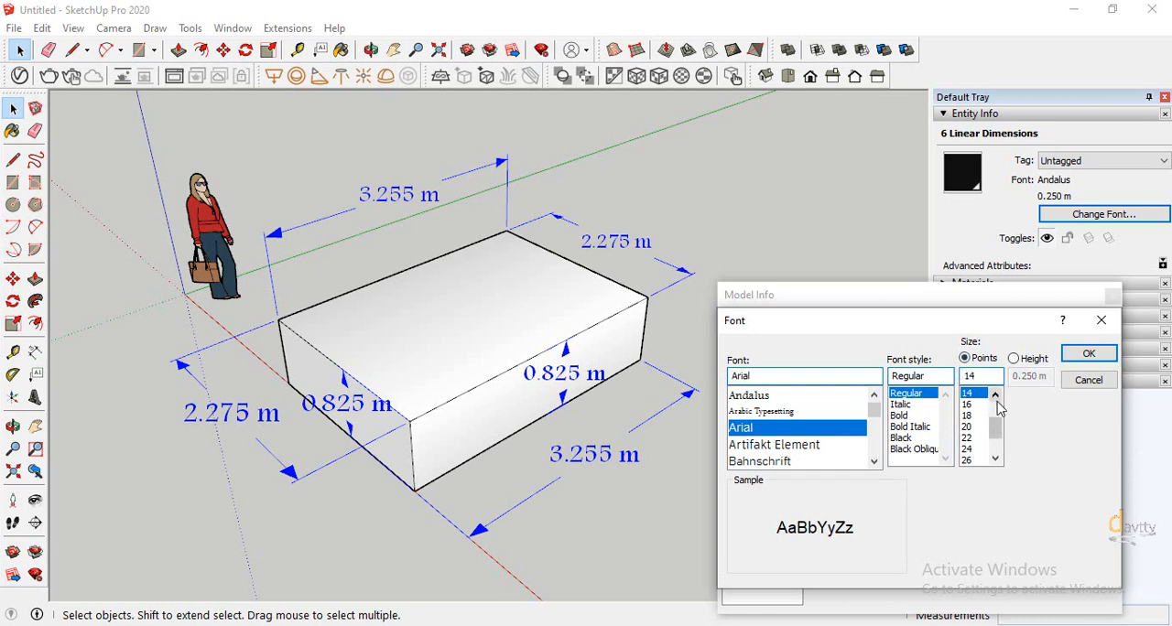
{"action": "left_click", "coordinate": [968, 393]}
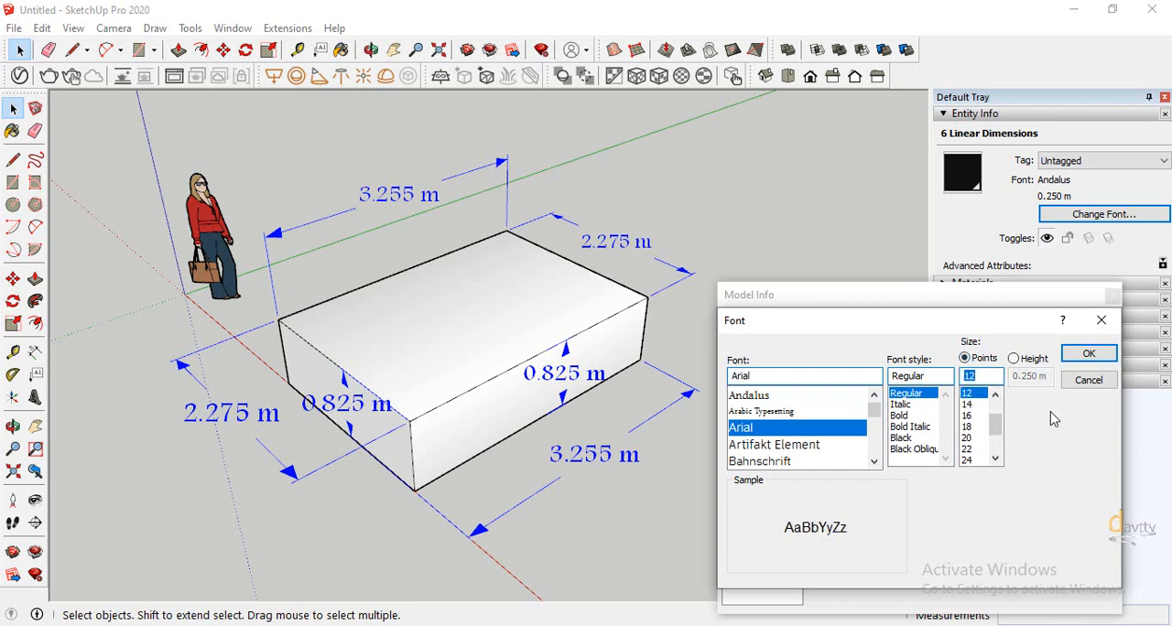
{"action": "left_click", "coordinate": [1089, 353]}
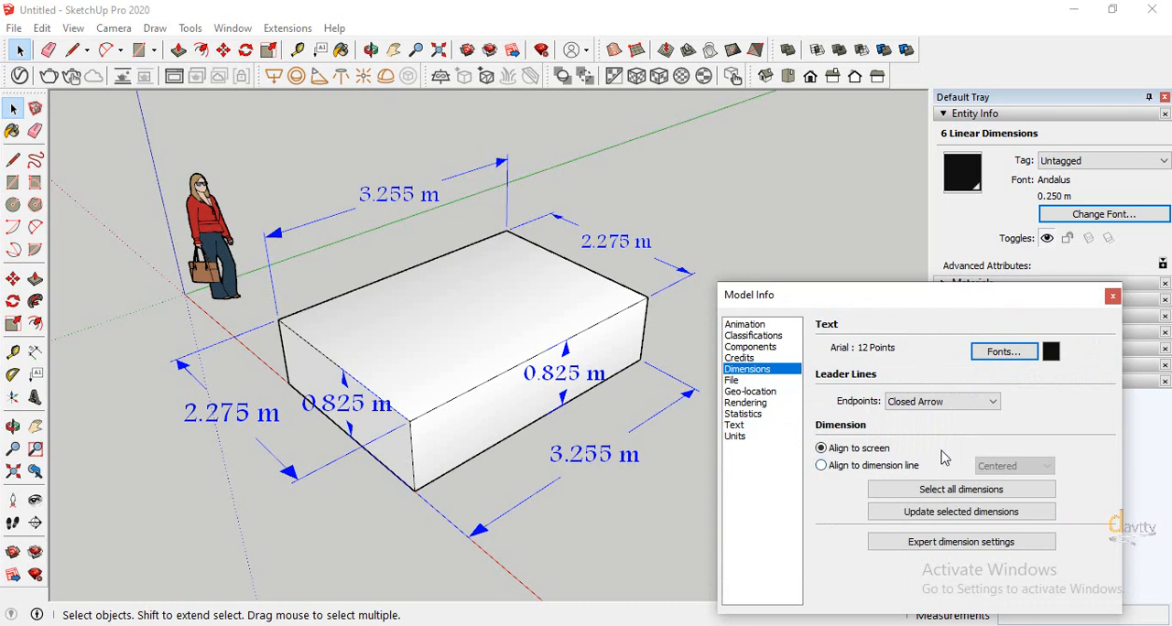
Choose a magenta hue for the dimension text colour, update the selected dimensions with the new text settings, and deselect them
{"action": "left_click", "coordinate": [1052, 356]}
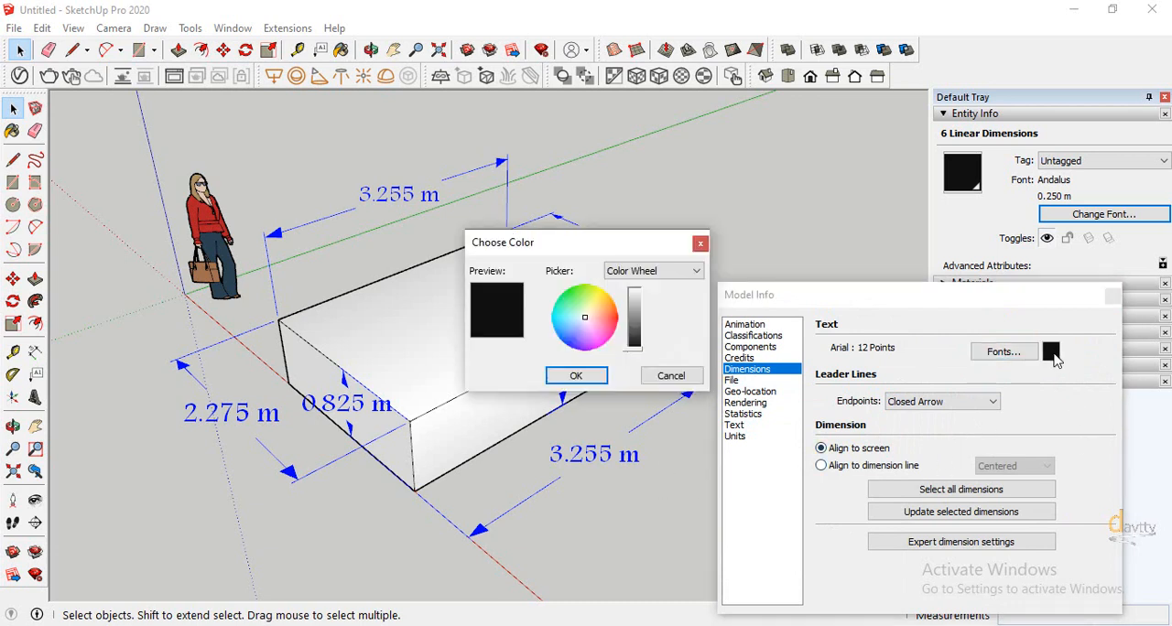
{"action": "left_click", "coordinate": [603, 335]}
{"action": "left_click", "coordinate": [576, 378]}
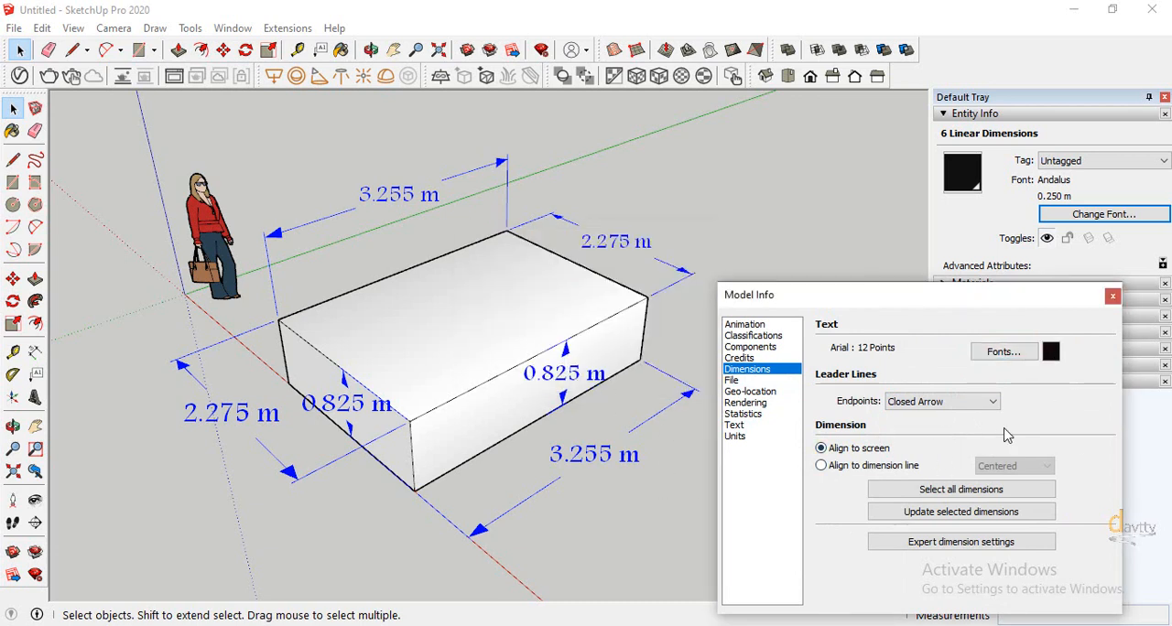
{"action": "left_click", "coordinate": [960, 512]}
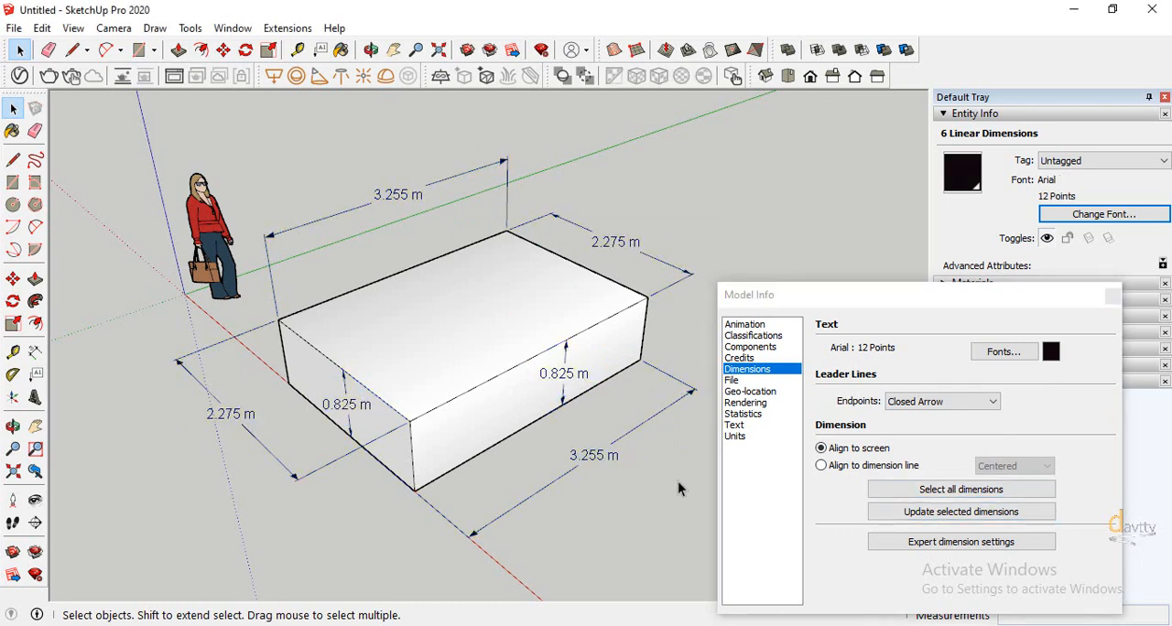
{"action": "left_click", "coordinate": [677, 483]}
Brighten the dimension text colour to pink, apply it to all dimensions, and clear the selection
{"action": "left_click", "coordinate": [1051, 356]}
{"action": "left_click_drag", "start_coordinate": [634, 349], "coordinate": [643, 307]}
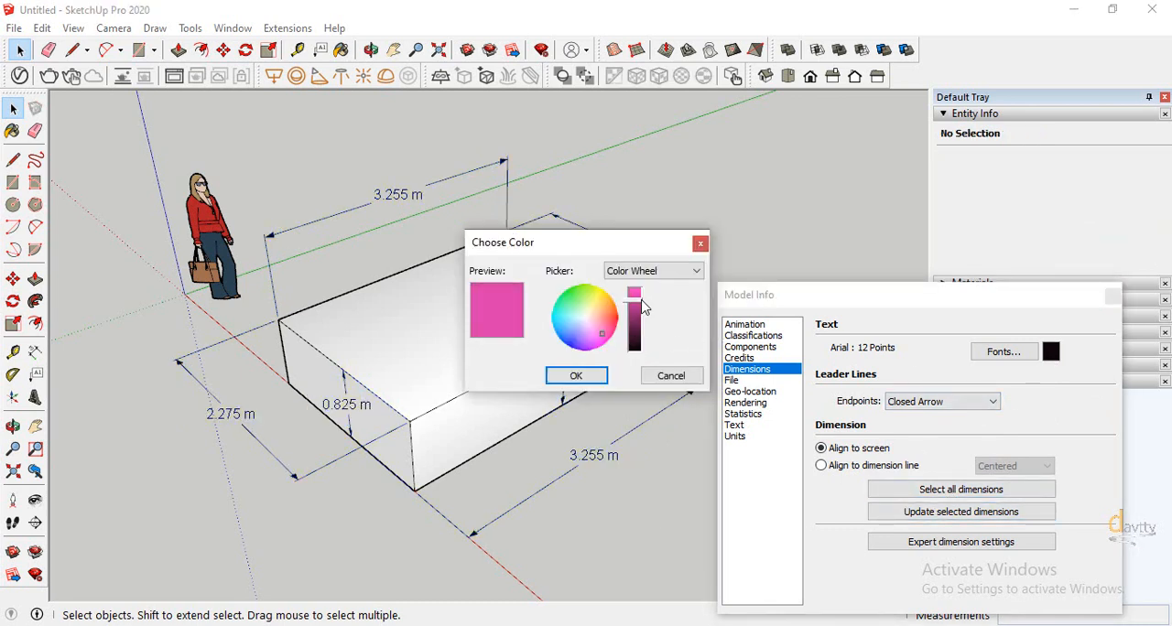
{"action": "left_click", "coordinate": [595, 374]}
{"action": "left_click", "coordinate": [960, 489]}
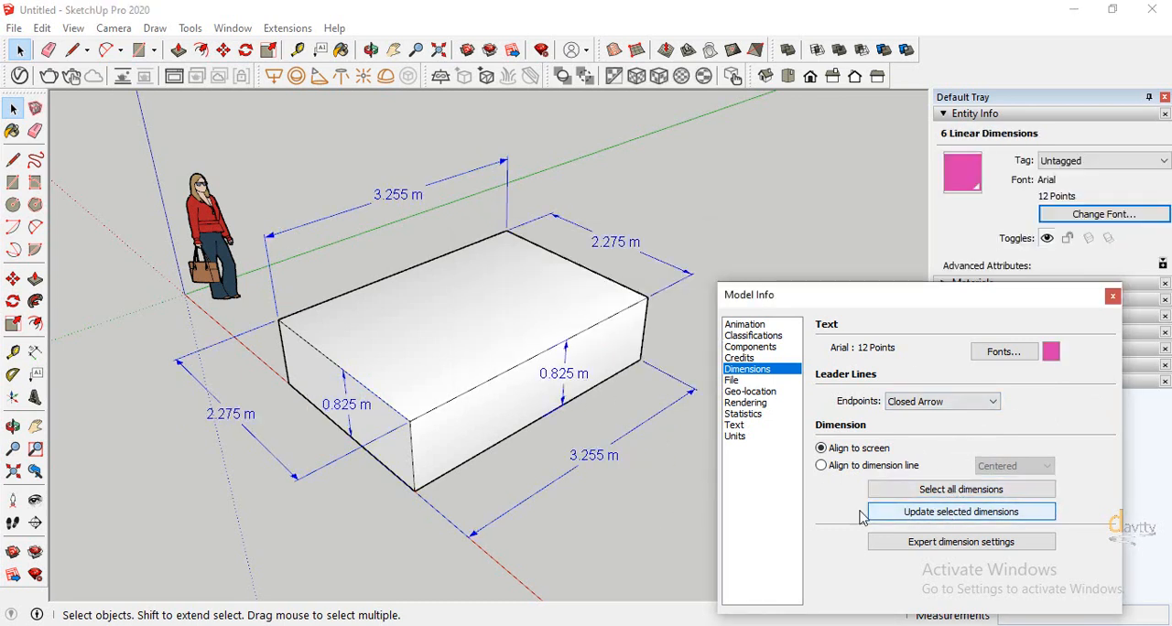
{"action": "left_click", "coordinate": [878, 512]}
{"action": "left_click", "coordinate": [636, 511]}
Shift the Model Info window aside and set the length display precision to 0.0000 m in the unit settings
{"action": "mouse_move", "coordinate": [971, 304]}
{"action": "left_mouse_down"}
{"action": "mouse_move", "coordinate": [998, 183]}
{"action": "mouse_move", "coordinate": [981, 313]}
{"action": "mouse_move", "coordinate": [989, 303]}
{"action": "left_mouse_up"}
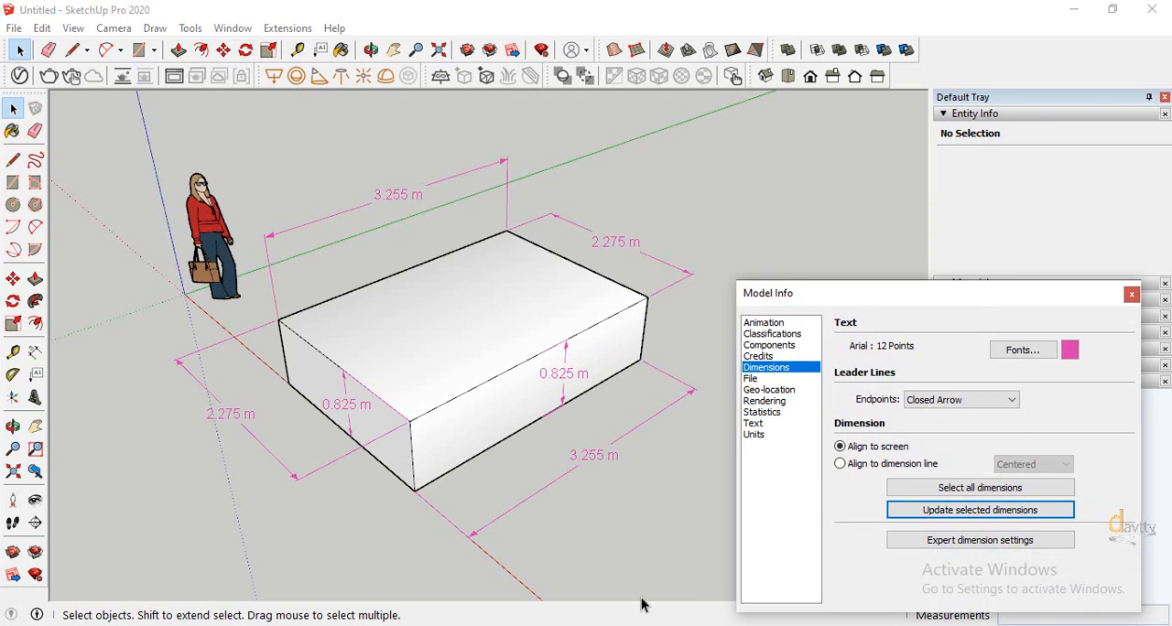
{"action": "left_click", "coordinate": [754, 434]}
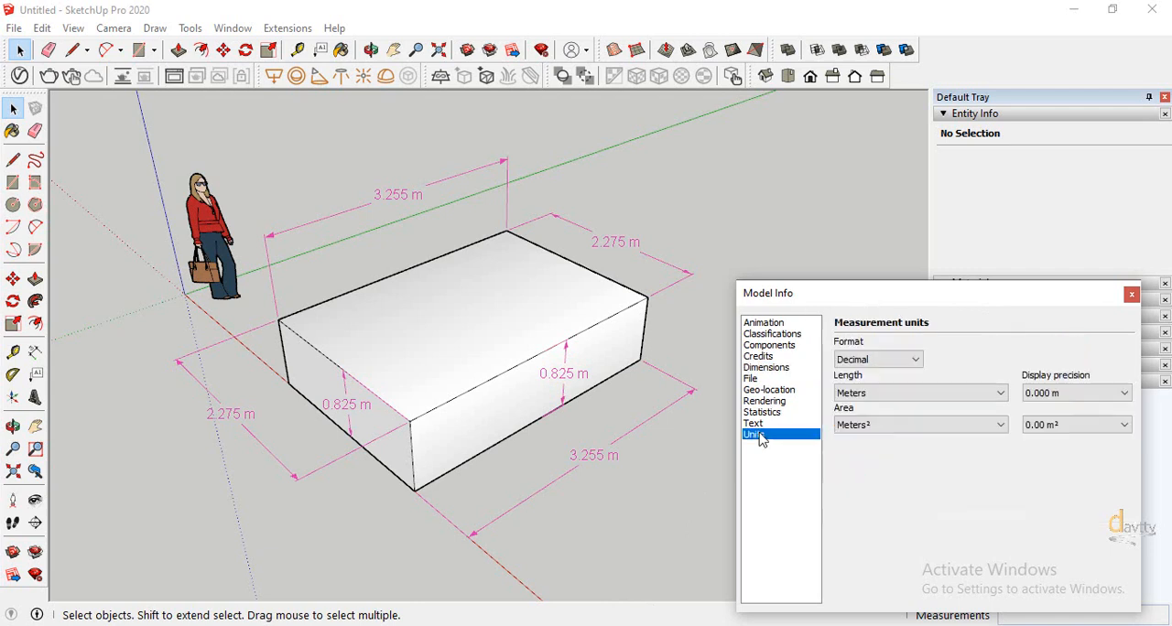
{"action": "left_click", "coordinate": [1077, 393]}
{"action": "left_click", "coordinate": [1052, 447]}
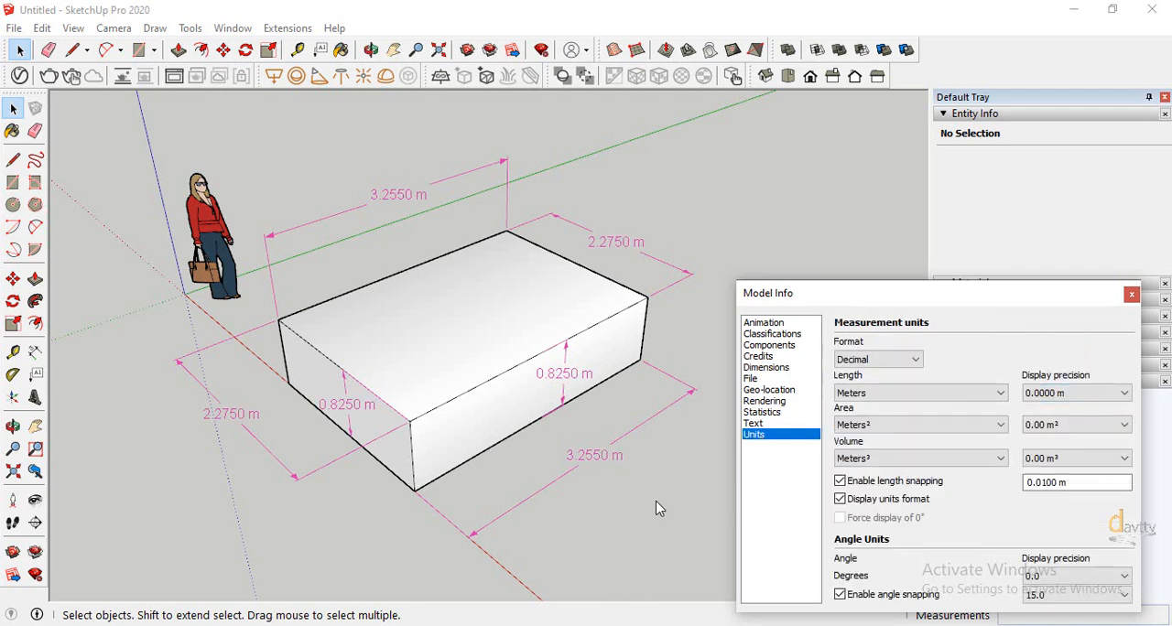
Try coarser length display precisions of 0.00 m, 0.0 m and 0 m in the unit settings
{"action": "left_click", "coordinate": [1027, 396]}
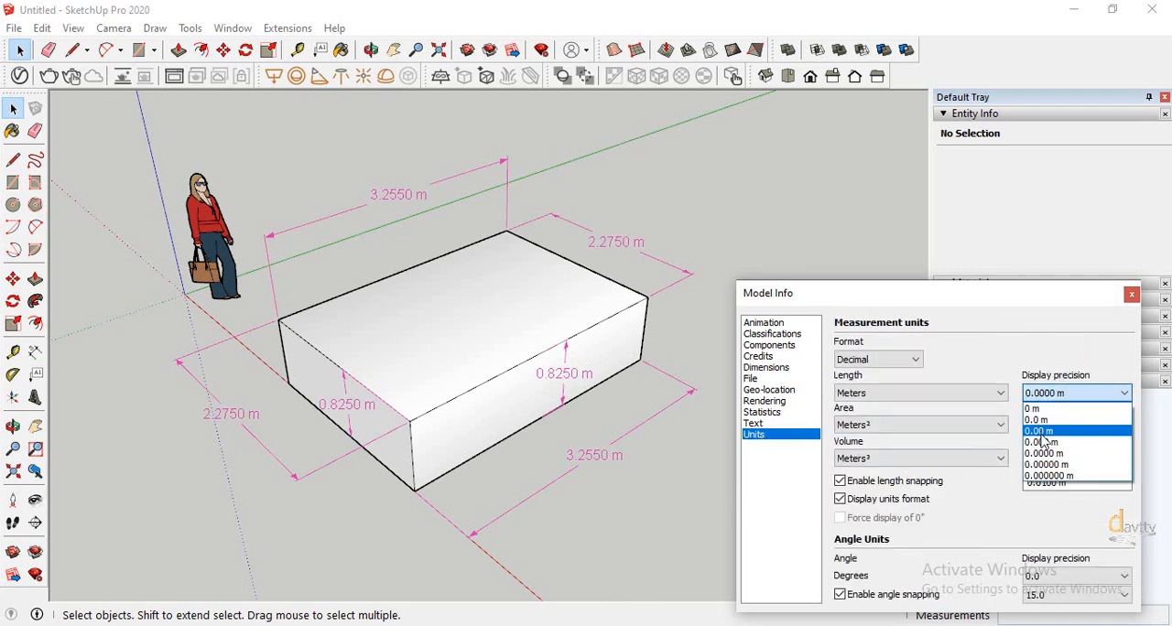
{"action": "left_click", "coordinate": [1043, 426]}
{"action": "left_click", "coordinate": [1072, 393]}
{"action": "left_click", "coordinate": [1039, 420]}
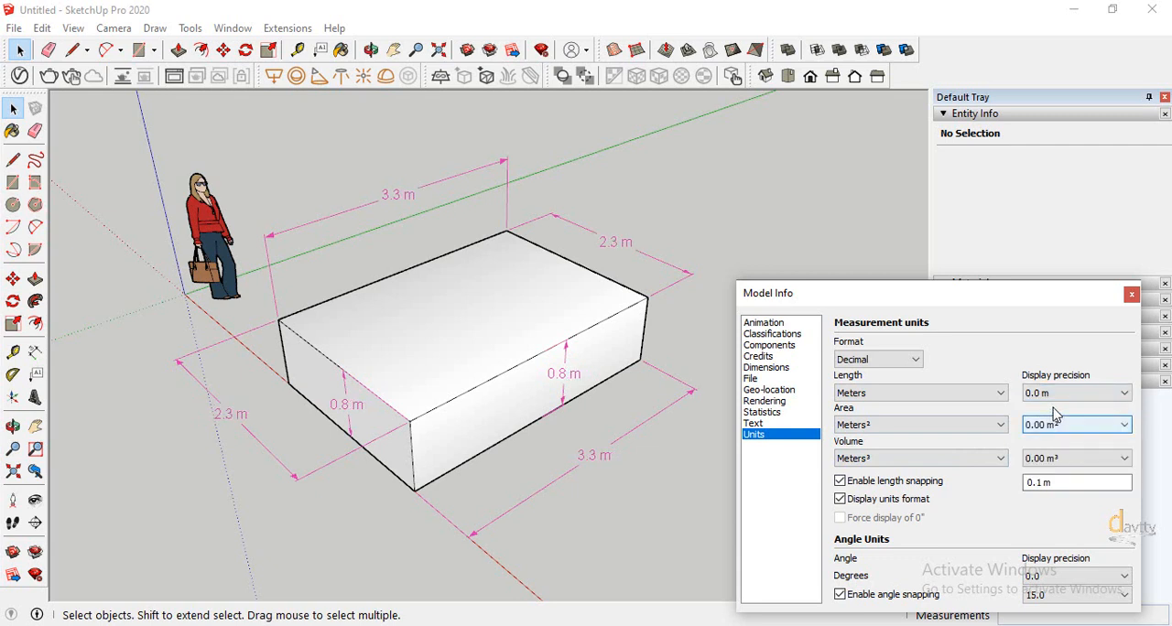
{"action": "left_click", "coordinate": [1048, 393]}
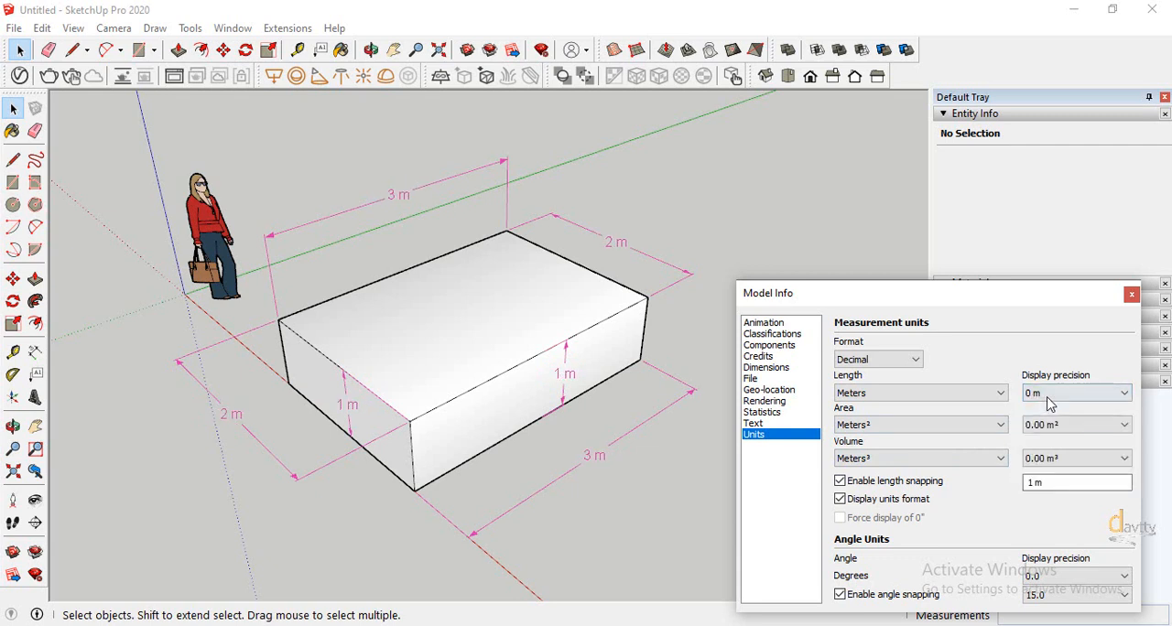
Refine the length display precision to 0.00 m and finally to 0.000 m
{"action": "left_click", "coordinate": [1050, 404]}
{"action": "left_click", "coordinate": [1043, 428]}
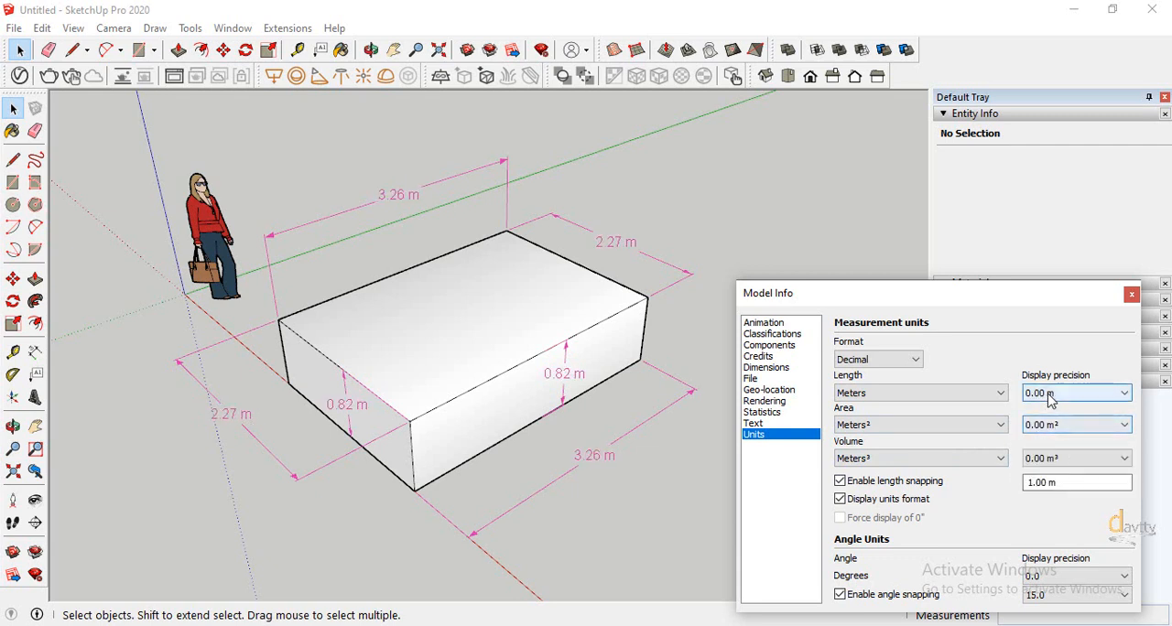
{"action": "left_click", "coordinate": [1050, 400]}
{"action": "left_click", "coordinate": [1039, 445]}
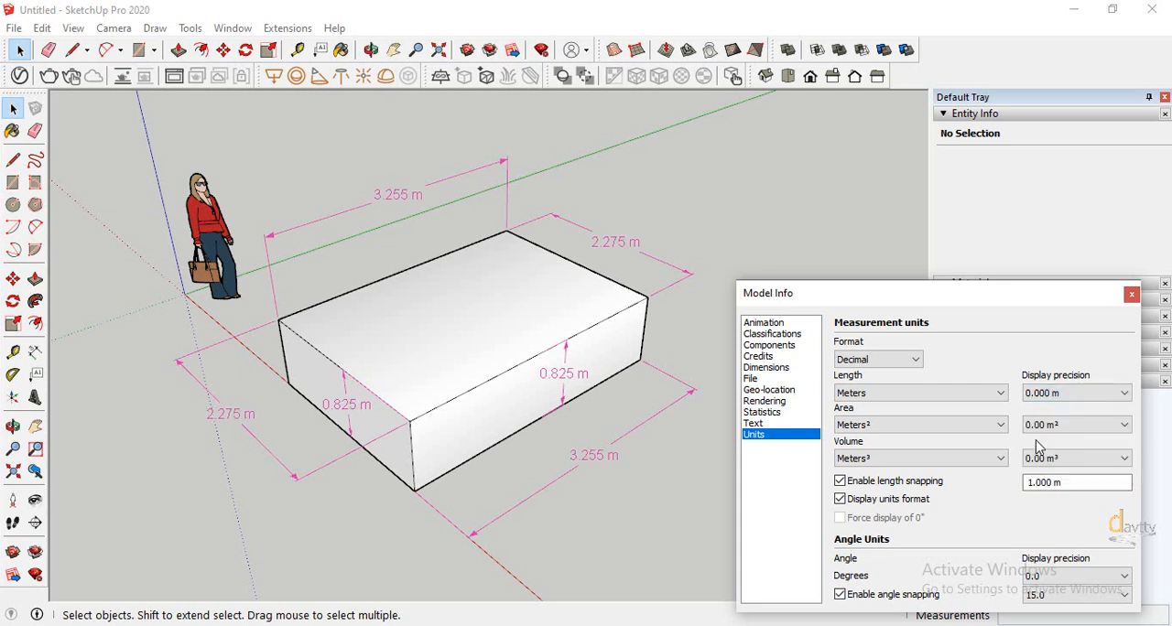
Darken the dimension text colour to near-black, apply it to all dimensions, and clear the selection
{"action": "left_click", "coordinate": [765, 367]}
{"action": "left_click", "coordinate": [1069, 349]}
{"action": "left_click_drag", "start_coordinate": [641, 312], "coordinate": [636, 350]}
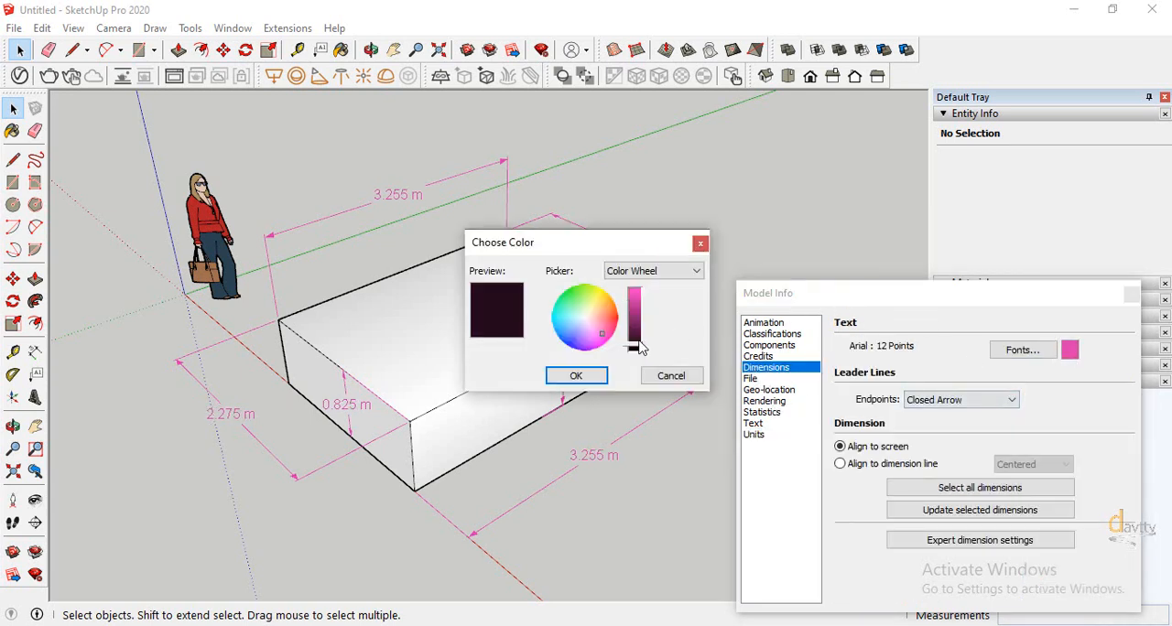
{"action": "left_click", "coordinate": [576, 376]}
{"action": "left_click", "coordinate": [964, 497]}
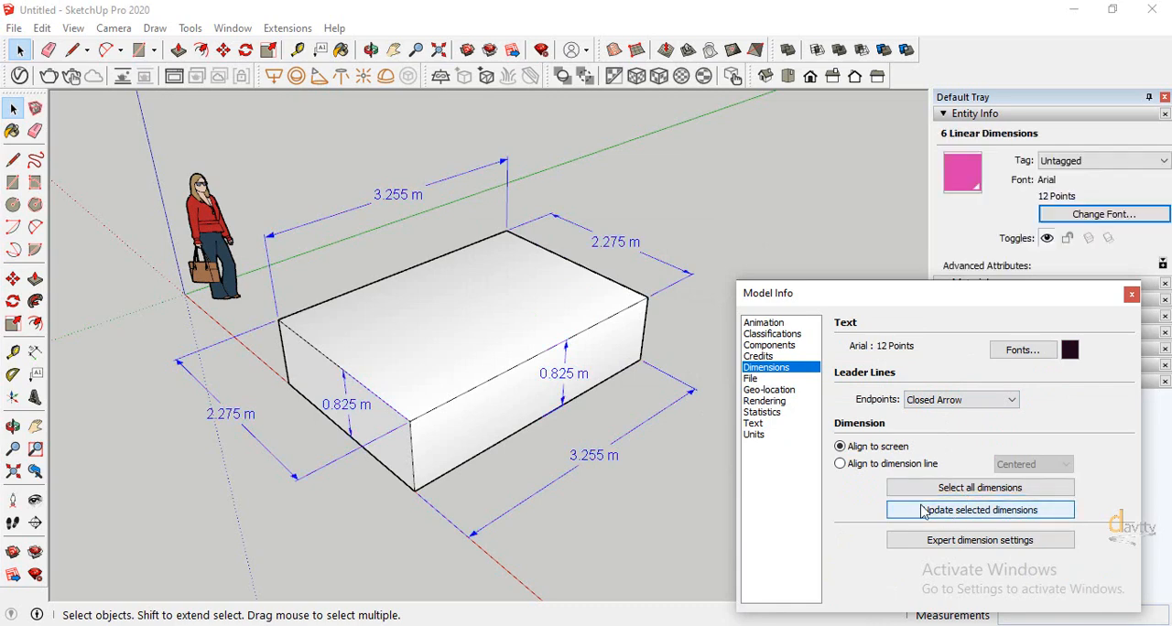
{"action": "left_click", "coordinate": [635, 512]}
Reposition the Model Info window clear of the model and make the entire box geometry a group
{"action": "left_click_drag", "start_coordinate": [926, 300], "coordinate": [892, 227]}
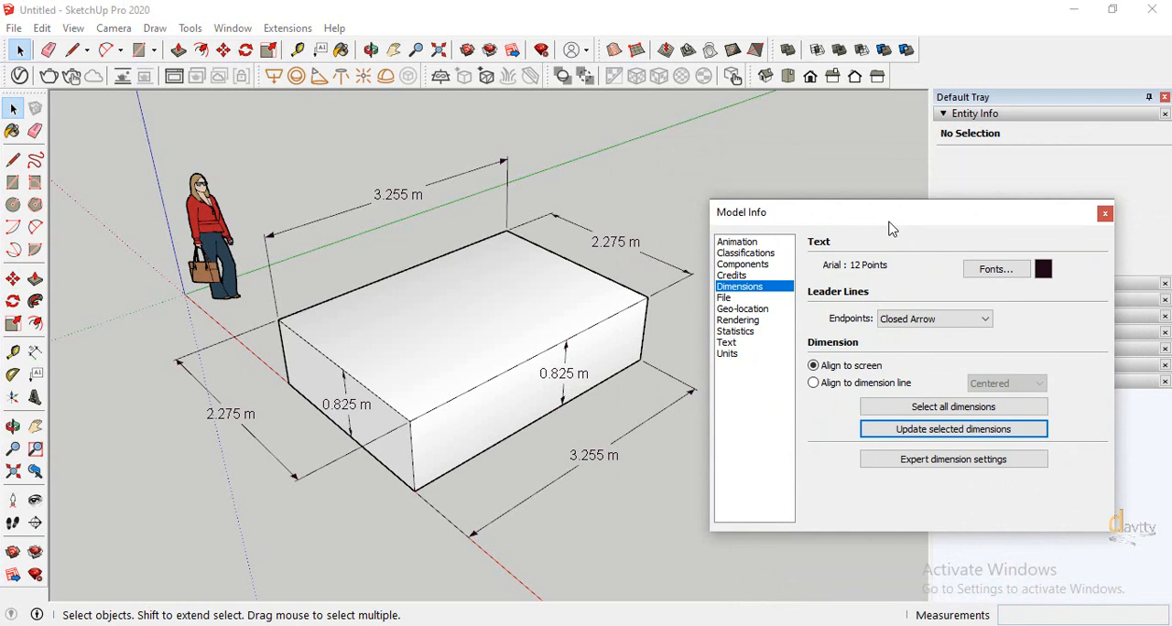
{"action": "left_click_drag", "start_coordinate": [893, 227], "coordinate": [904, 225]}
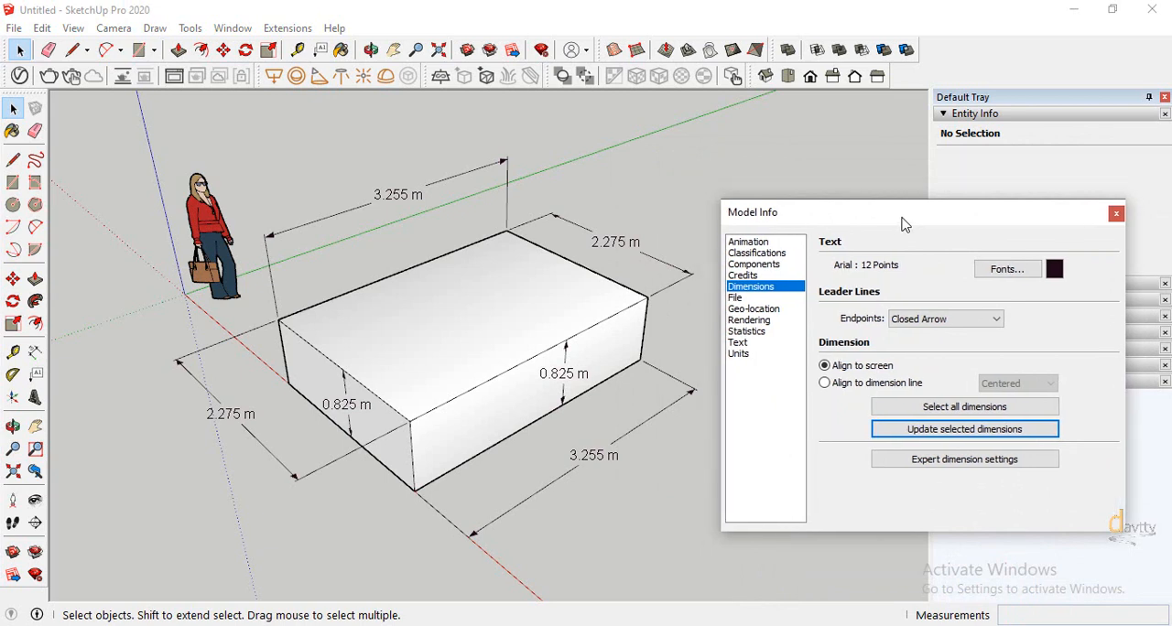
{"action": "triple_click", "coordinate": [455, 394]}
{"action": "left_click_drag", "start_coordinate": [923, 229], "coordinate": [895, 307]}
{"action": "right_click", "coordinate": [467, 393]}
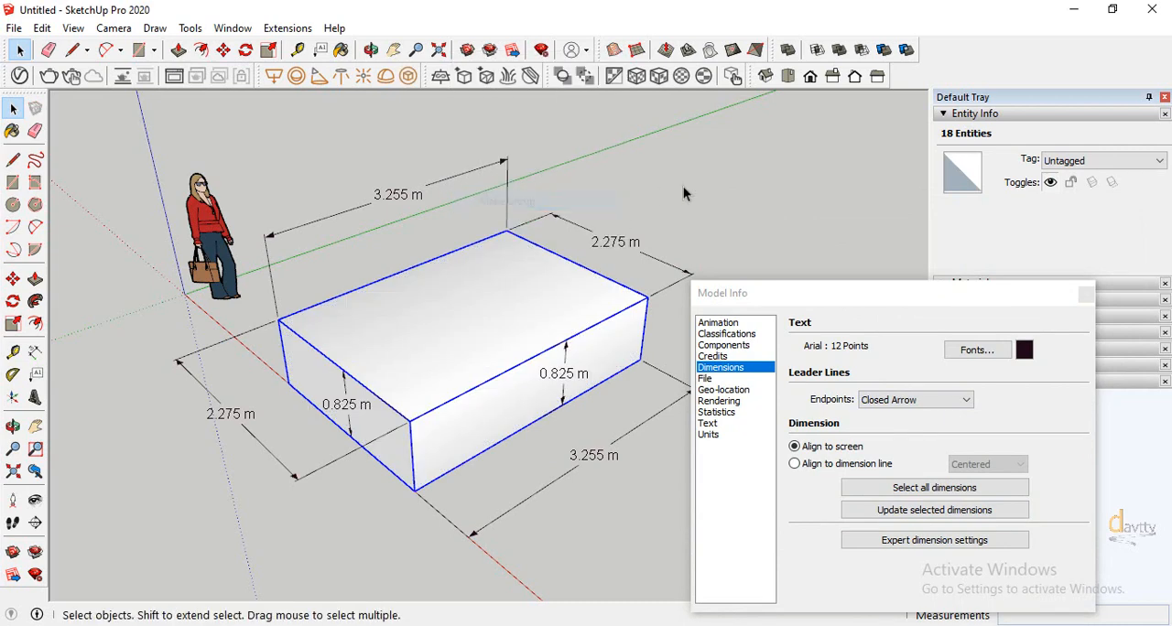
{"action": "left_click", "coordinate": [512, 201]}
Check the box group's volume in its entity information and clear the selection
{"action": "left_click", "coordinate": [1081, 221]}
{"action": "left_click_drag", "start_coordinate": [1081, 221], "coordinate": [965, 225]}
{"action": "left_click", "coordinate": [829, 227]}
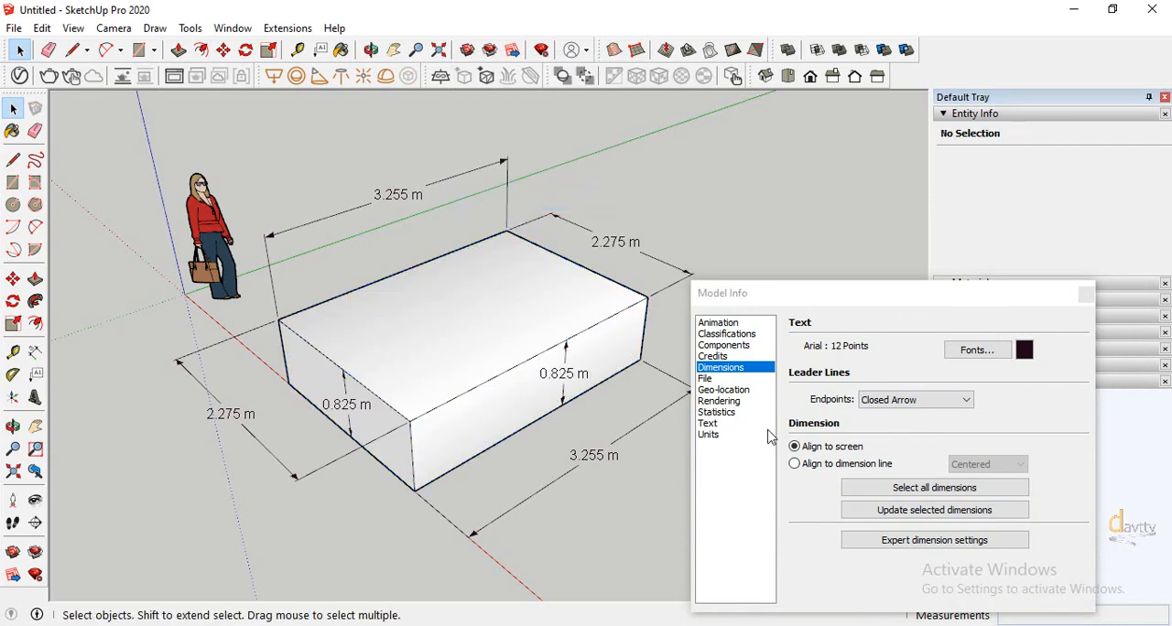
Set the volume display precision to 0.000 m³, recheck the box group's volume, and deselect the group
{"action": "left_click", "coordinate": [709, 434]}
{"action": "left_click", "coordinate": [989, 461]}
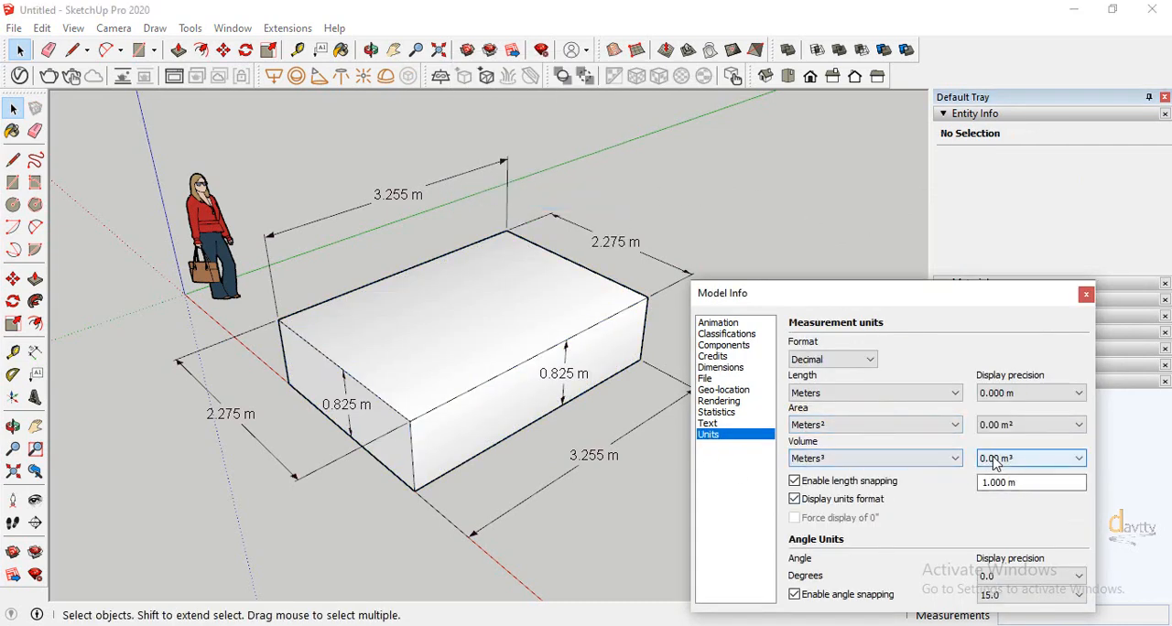
{"action": "left_click", "coordinate": [991, 497]}
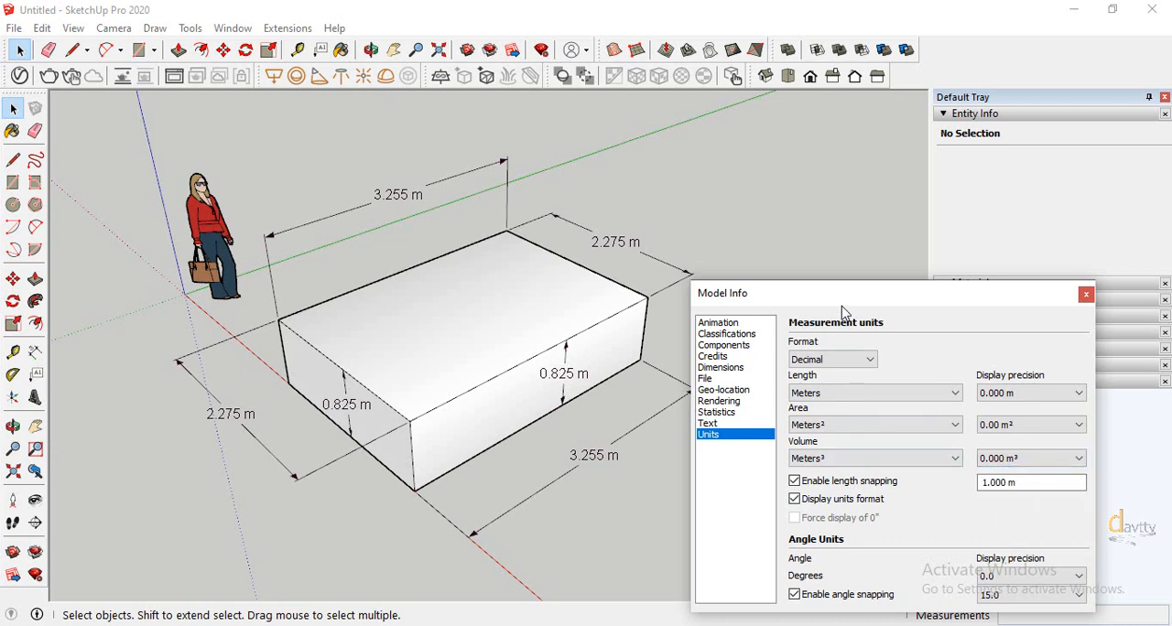
{"action": "left_click", "coordinate": [473, 332]}
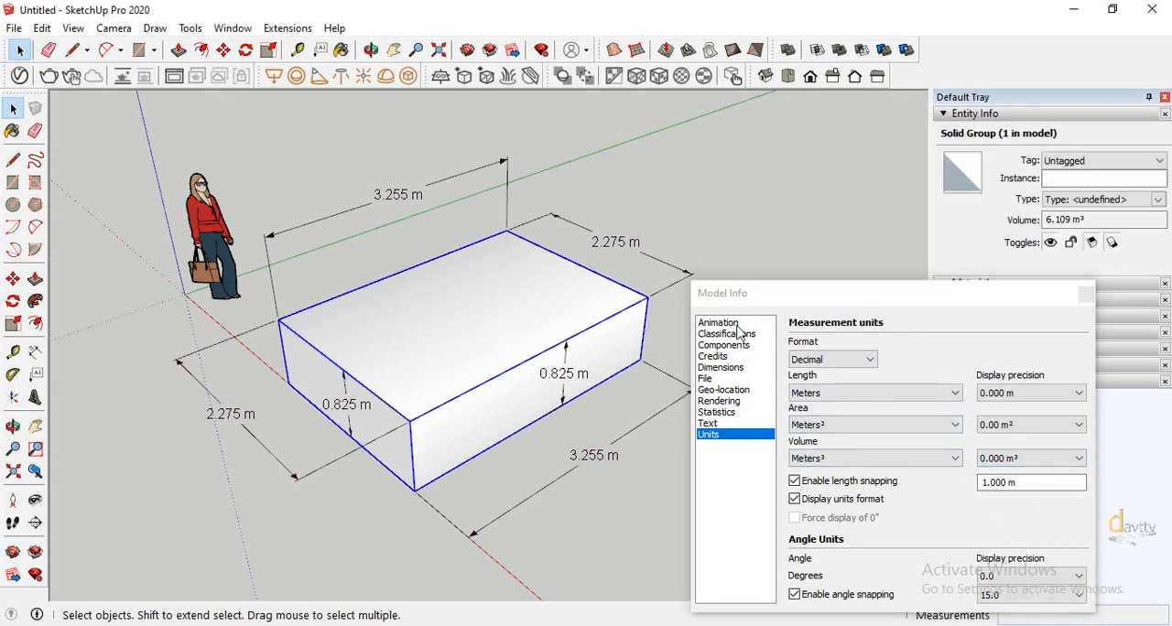
{"action": "left_click_drag", "start_coordinate": [1086, 221], "coordinate": [1048, 223]}
{"action": "left_click", "coordinate": [870, 233]}
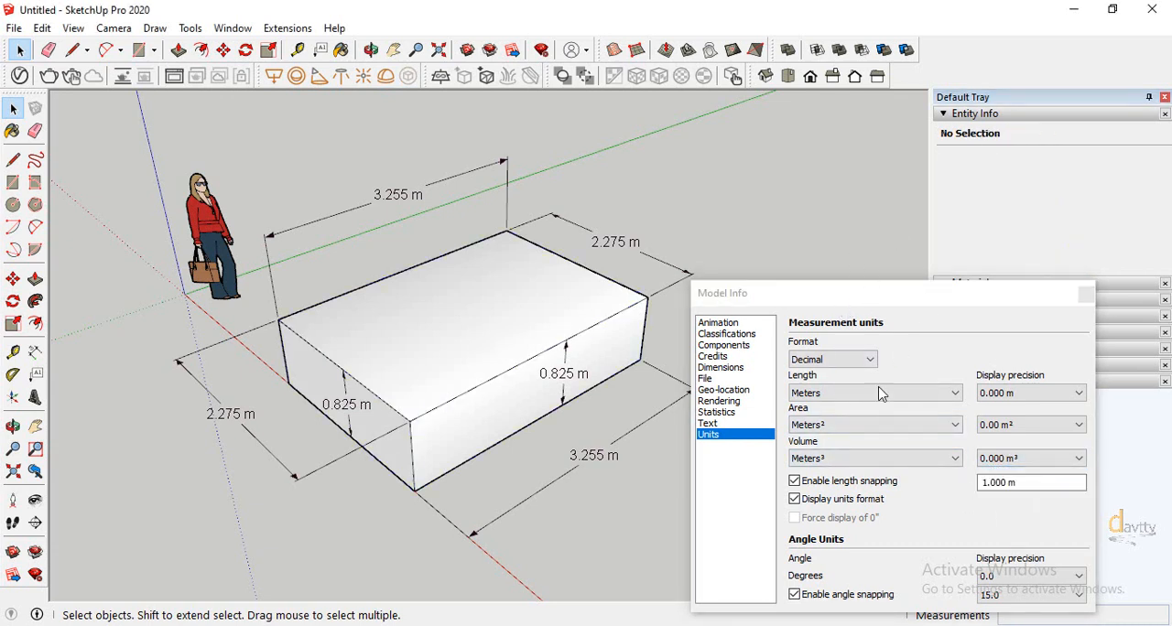
Select the top face inside the box group, set the area display precision to 0.000 m², check its area, and leave the group
{"action": "double_click", "coordinate": [487, 318]}
{"action": "double_click", "coordinate": [487, 311]}
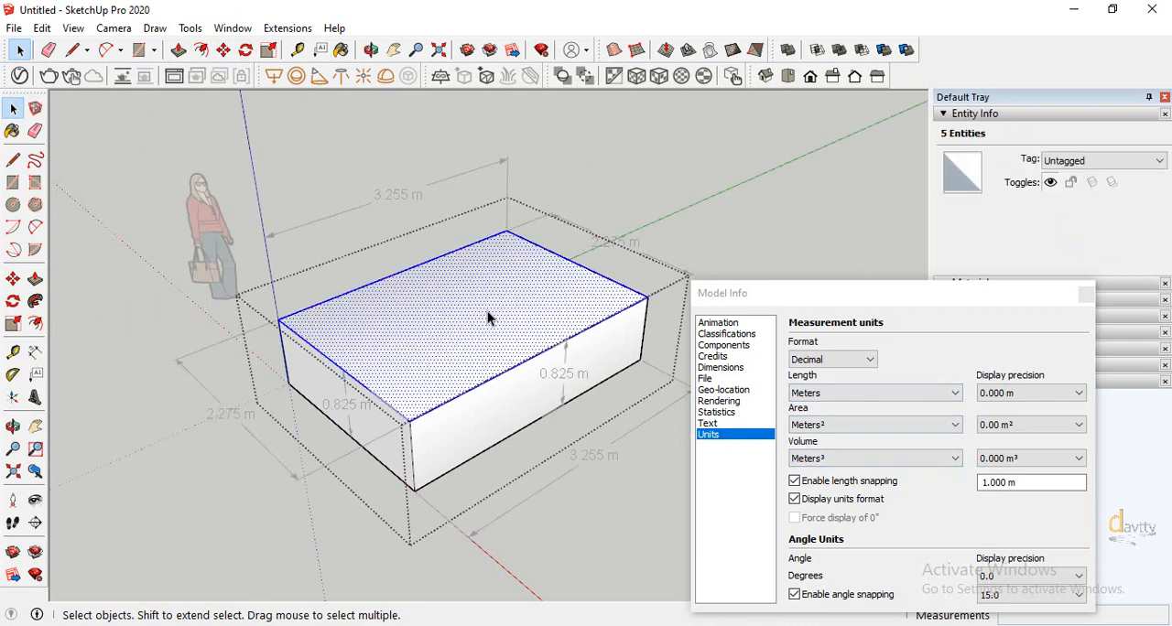
{"action": "left_click", "coordinate": [489, 313]}
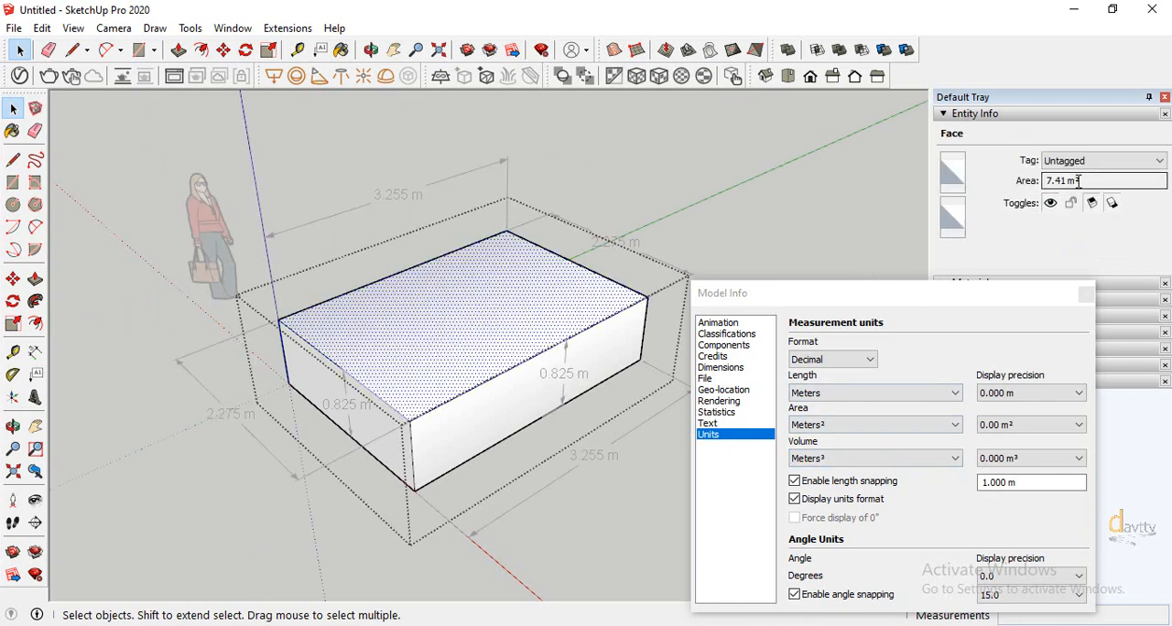
{"action": "left_click", "coordinate": [1007, 426]}
{"action": "left_click", "coordinate": [1007, 479]}
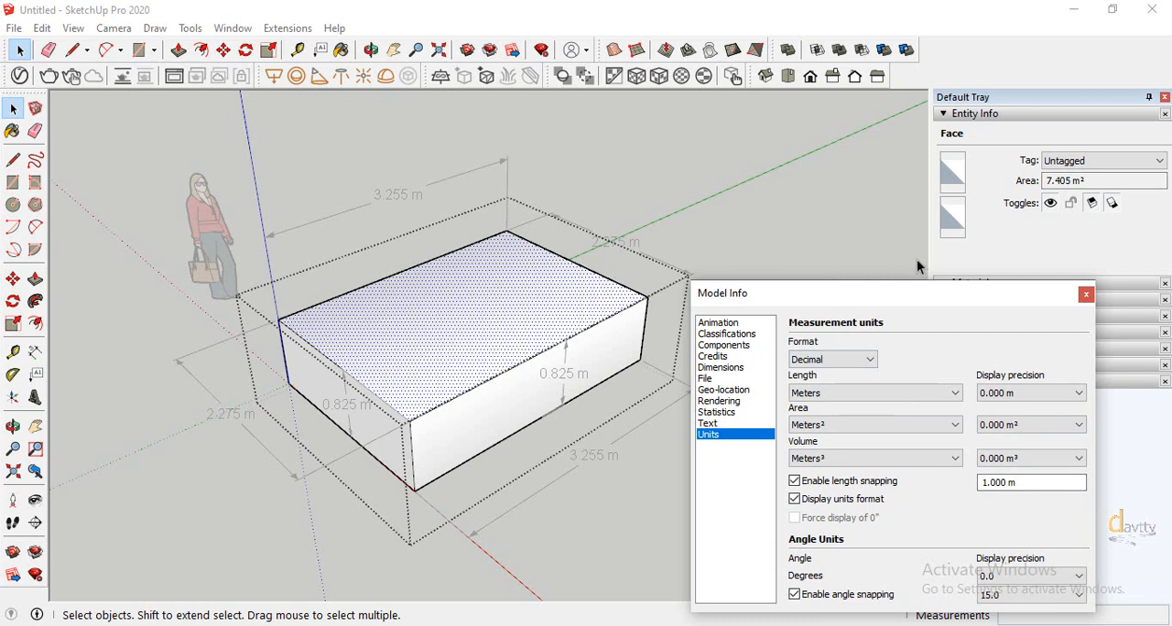
{"action": "left_click", "coordinate": [1103, 180]}
{"action": "left_click", "coordinate": [821, 203]}
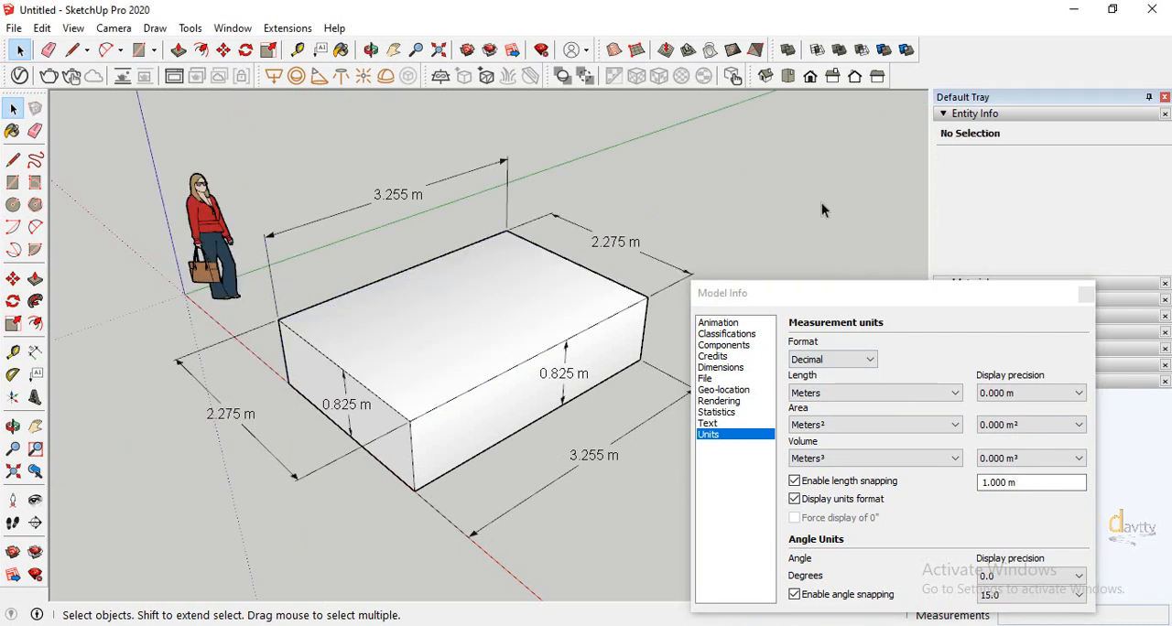
Set the area display precision to 0.00 m² and the volume precision to 0.00 m³, and move the Model Info window up
{"action": "left_click", "coordinate": [1003, 429]}
{"action": "left_click", "coordinate": [998, 451]}
{"action": "left_click", "coordinate": [1004, 427]}
{"action": "left_click", "coordinate": [998, 462]}
{"action": "left_click", "coordinate": [999, 459]}
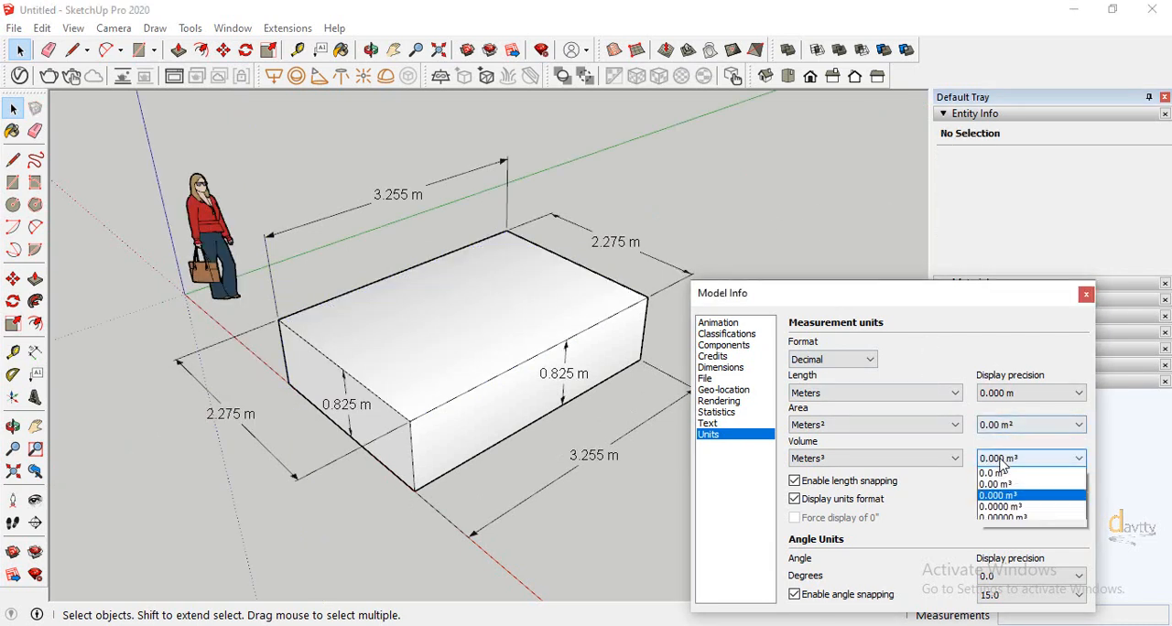
{"action": "left_click", "coordinate": [997, 483]}
{"action": "left_click_drag", "start_coordinate": [940, 304], "coordinate": [957, 201]}
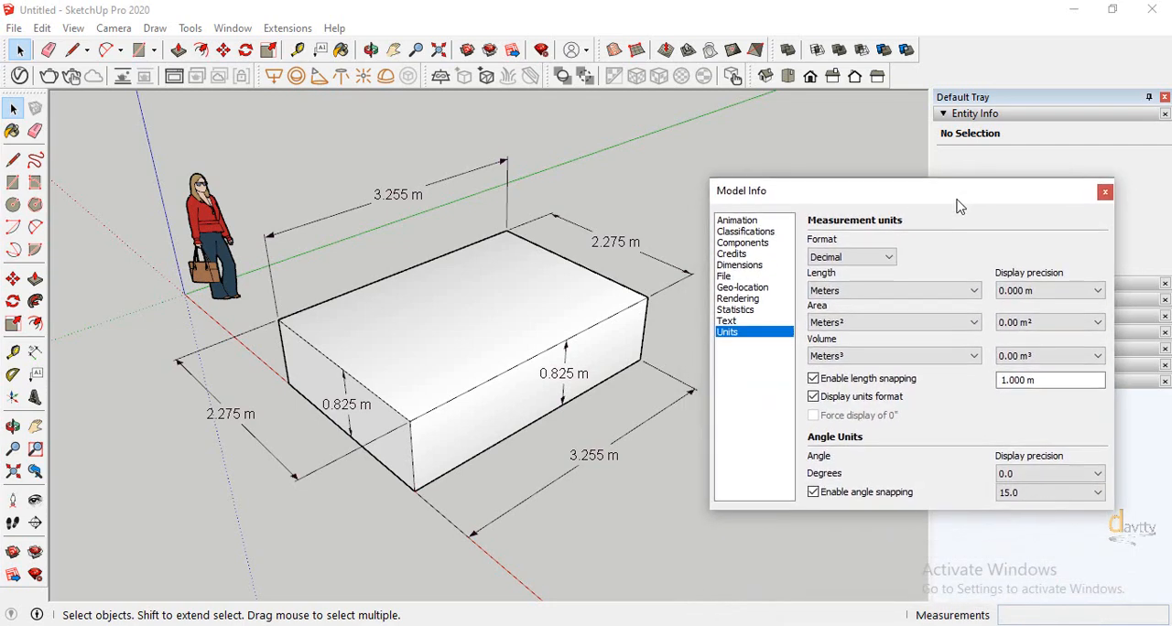